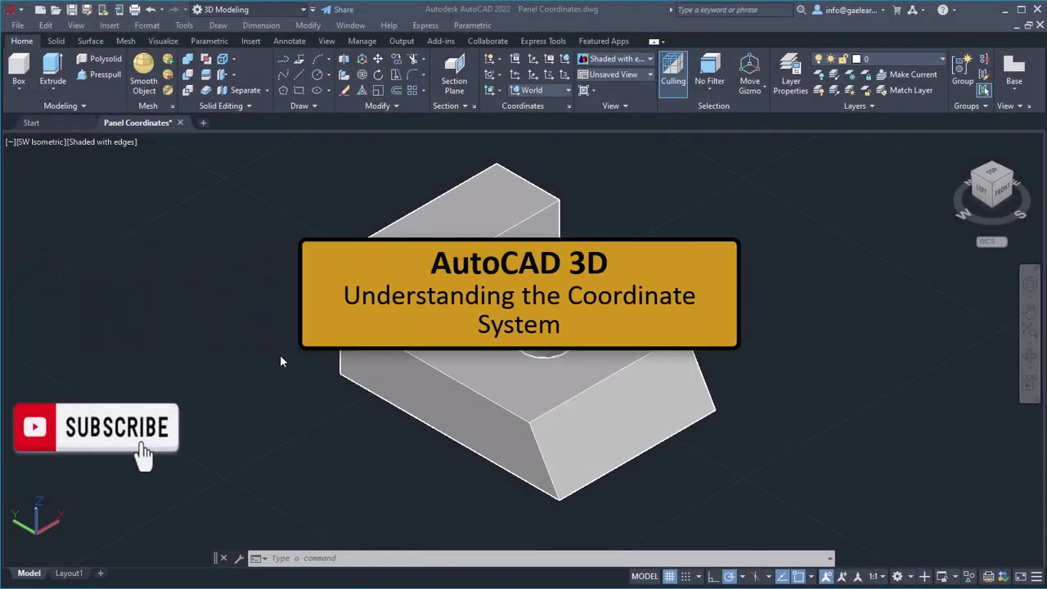
- Start the UCS command with the ucs alias, then cancel it
left_click(280, 356)
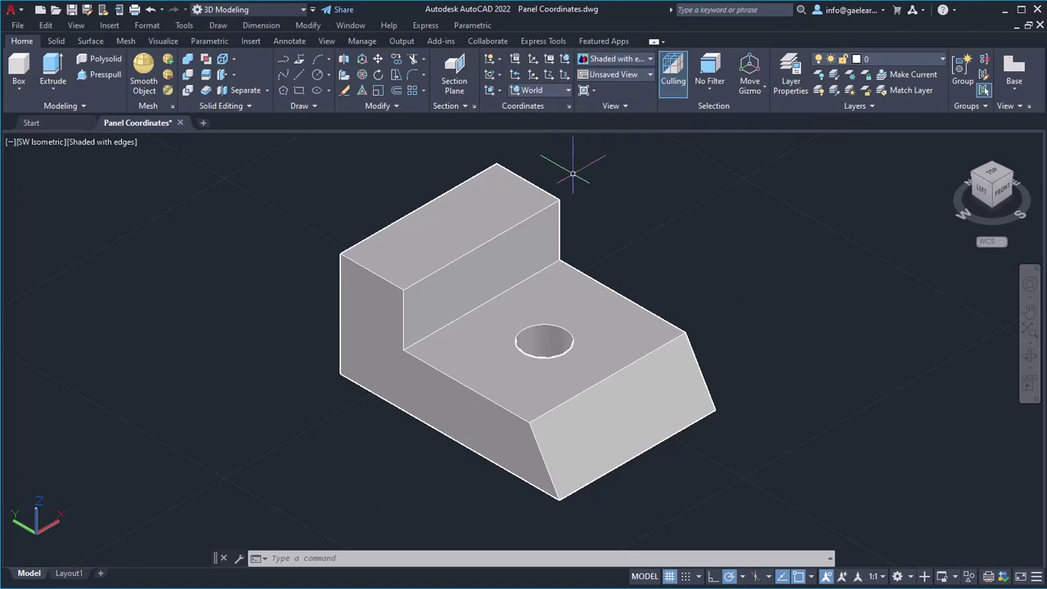
type("ucs")
key("Escape")
key("Return")
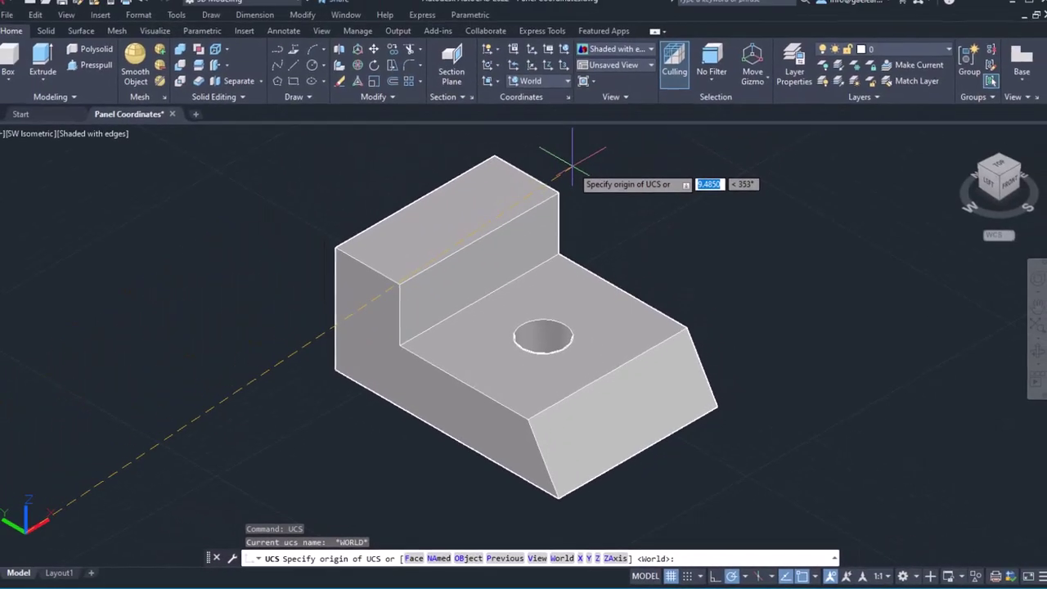
key("Escape")
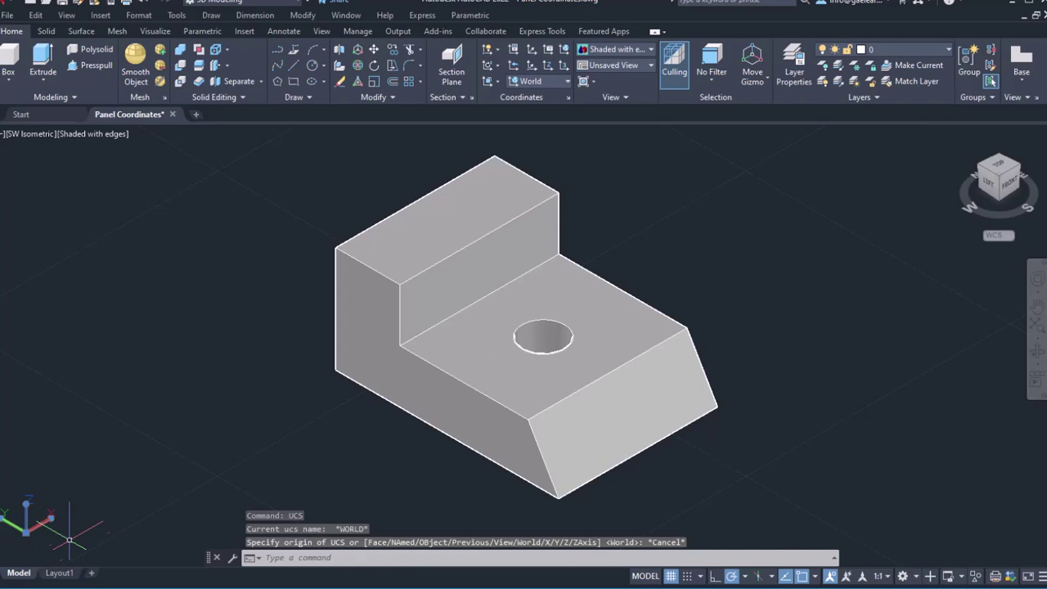
- Drag the UCS icon's origin and X-axis grips to a new placement, then undo it
left_click(28, 529)
left_click(27, 530)
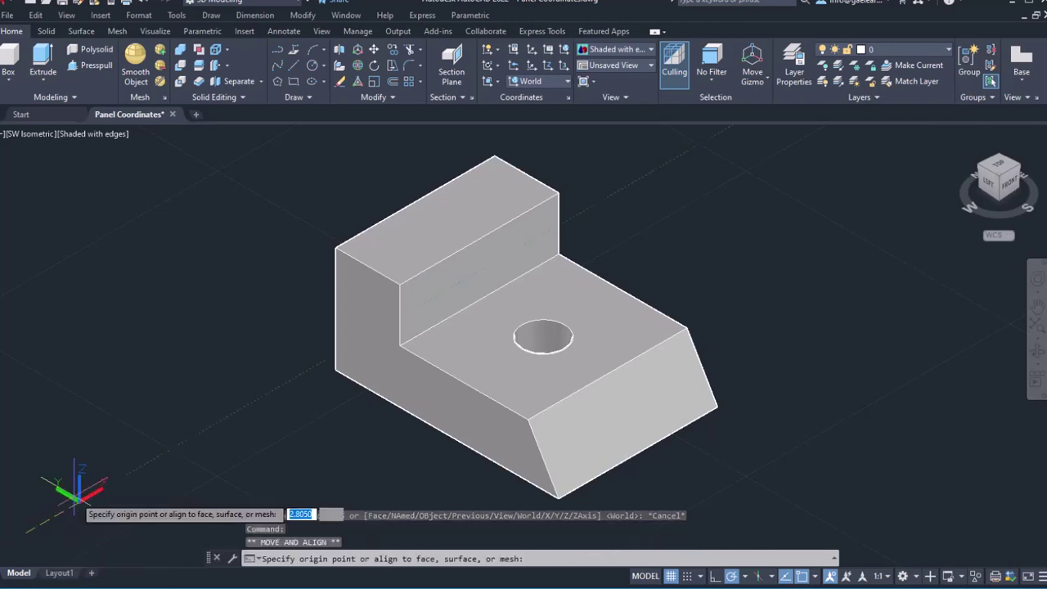
left_click(76, 481)
left_click(104, 484)
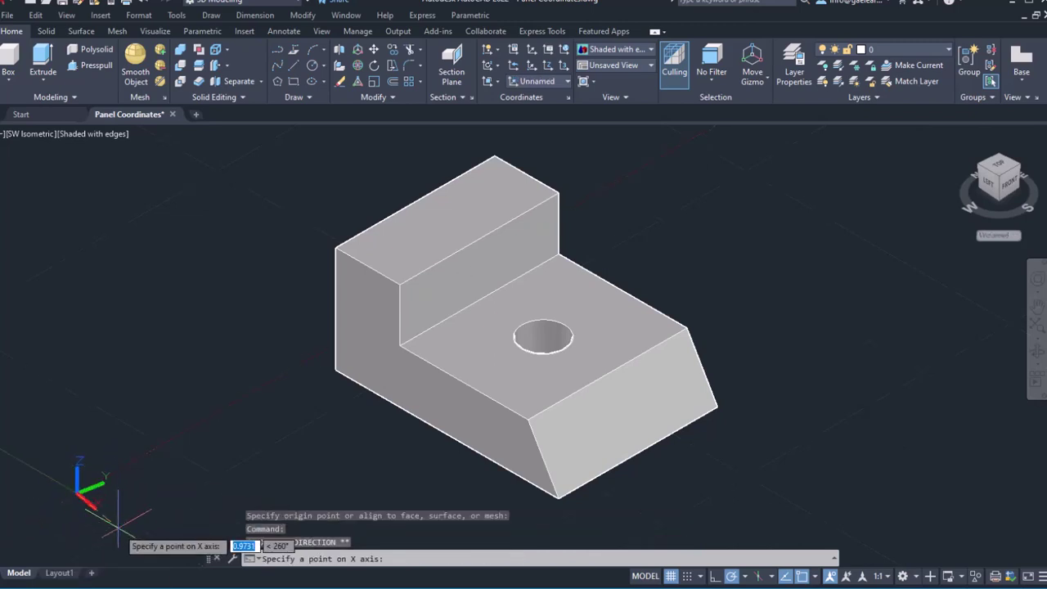
left_click(94, 488)
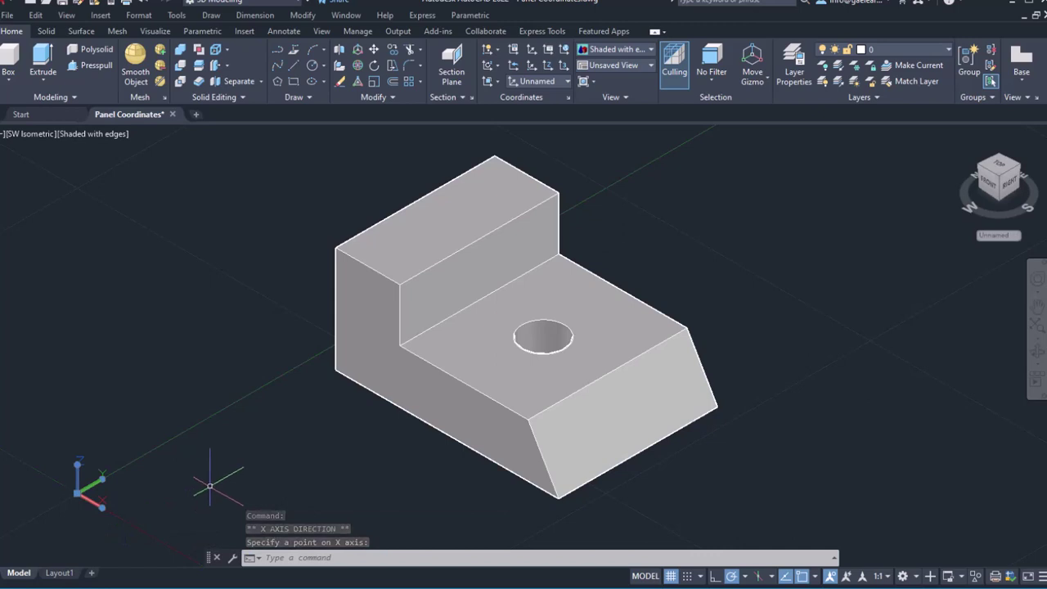
left_click(144, 5)
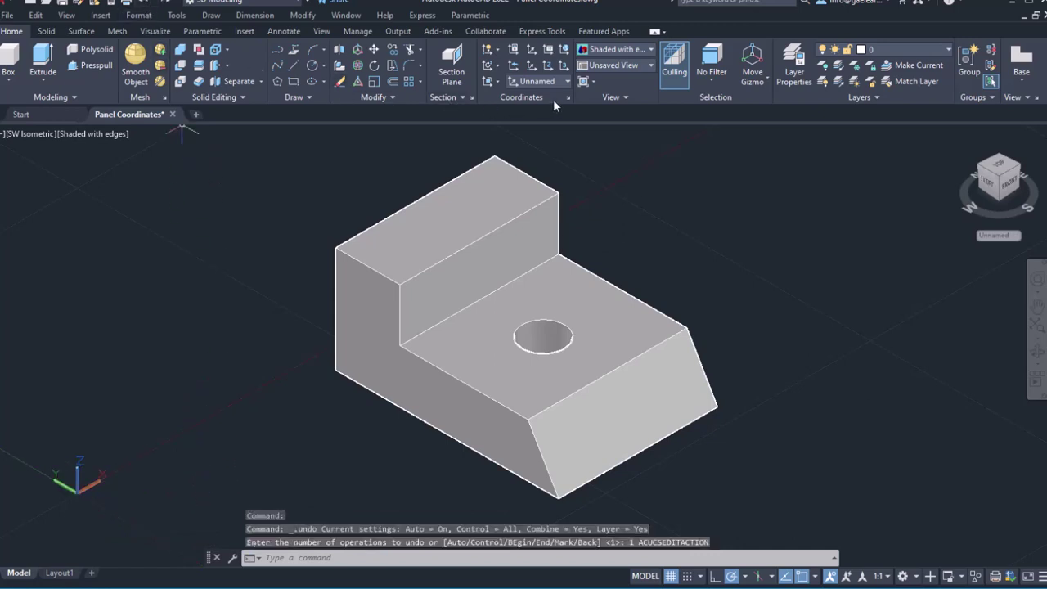
left_click(495, 49)
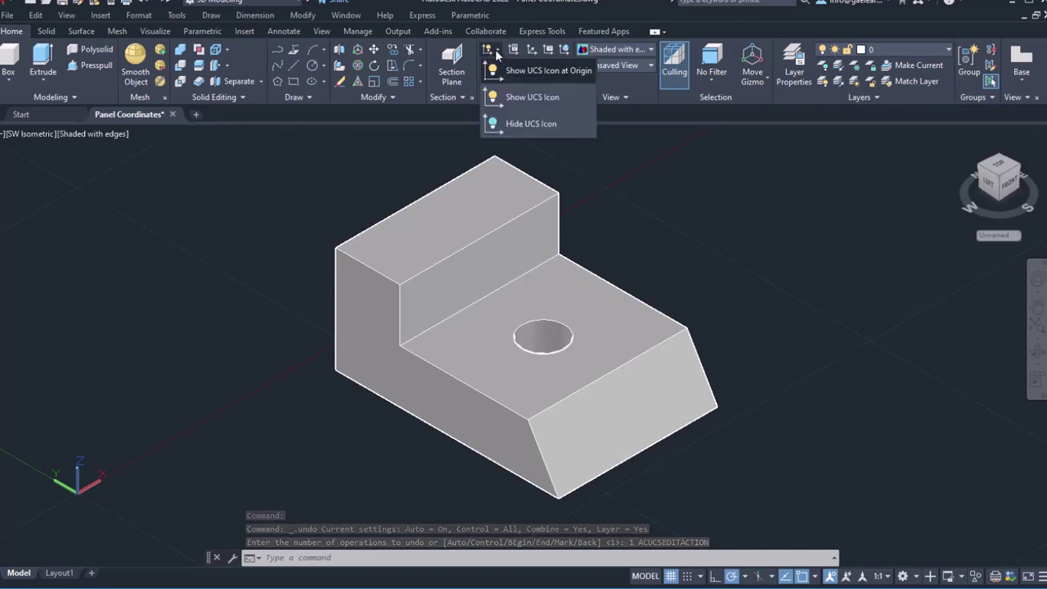
- Hide the UCS icon, then show it again at the origin (UCSICON 3)
left_click(533, 123)
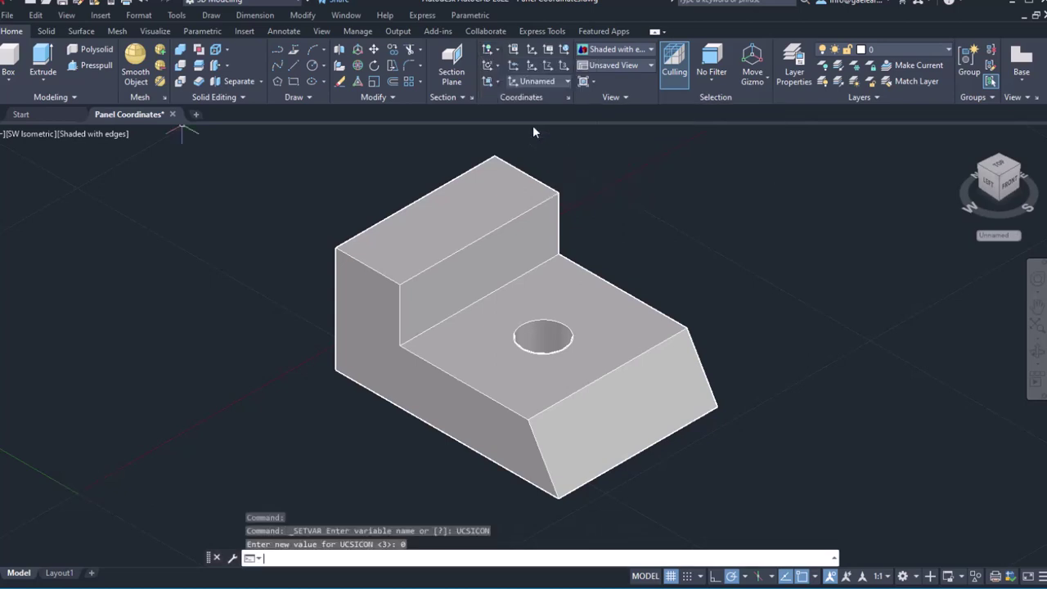
left_click(495, 49)
left_click(540, 72)
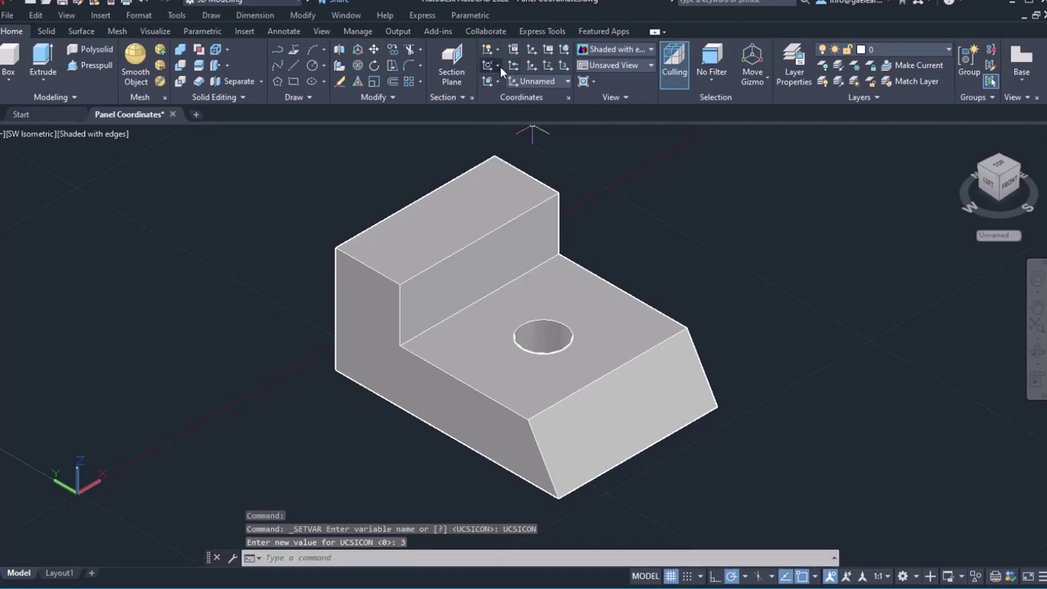
left_click(498, 65)
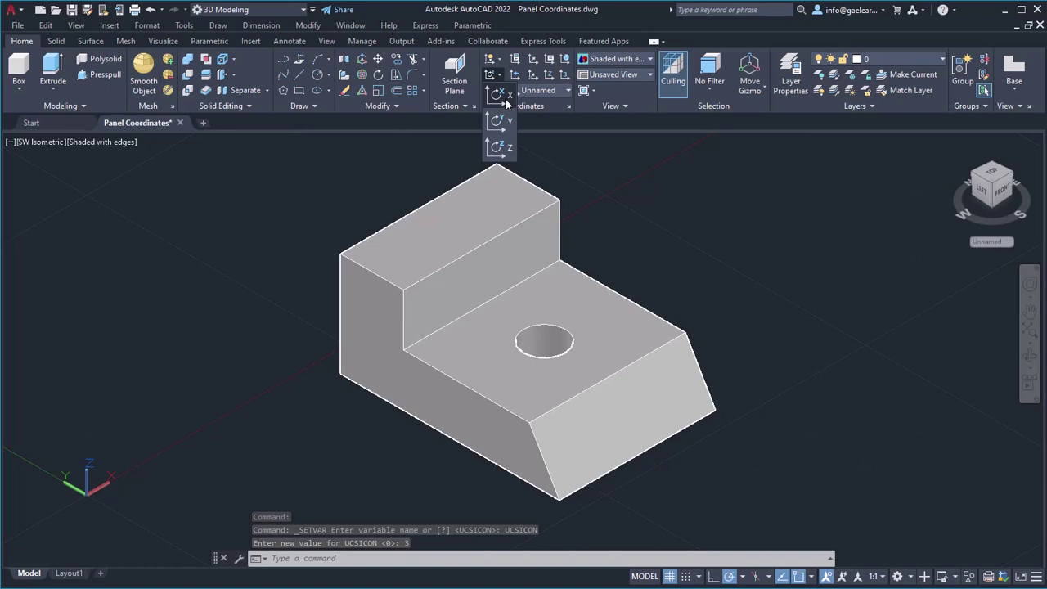
- Rotate the UCS 90° about its X axis, then undo the rotation
left_click(505, 98)
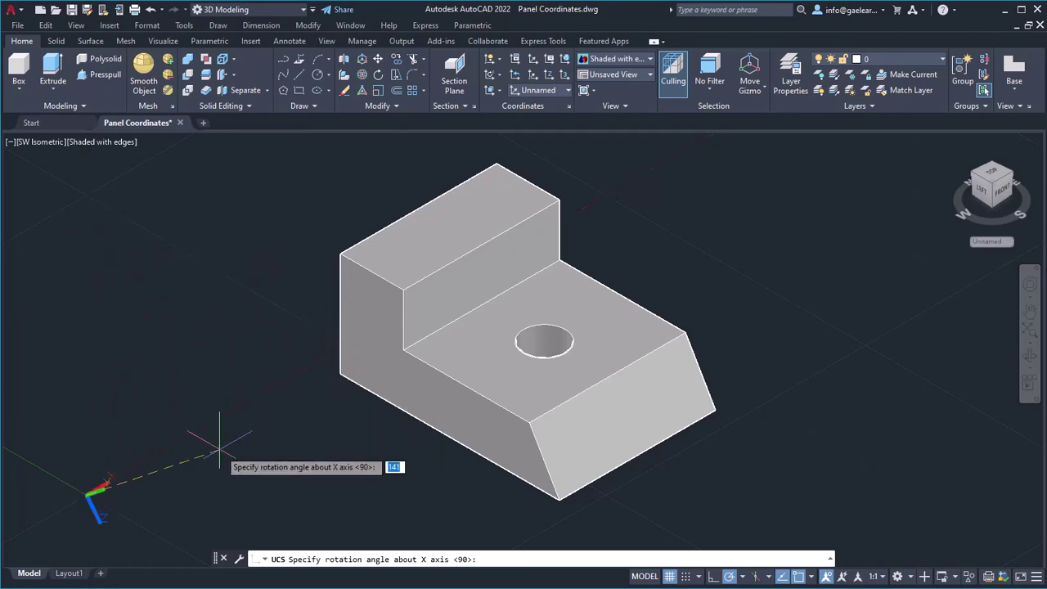
left_click(254, 484)
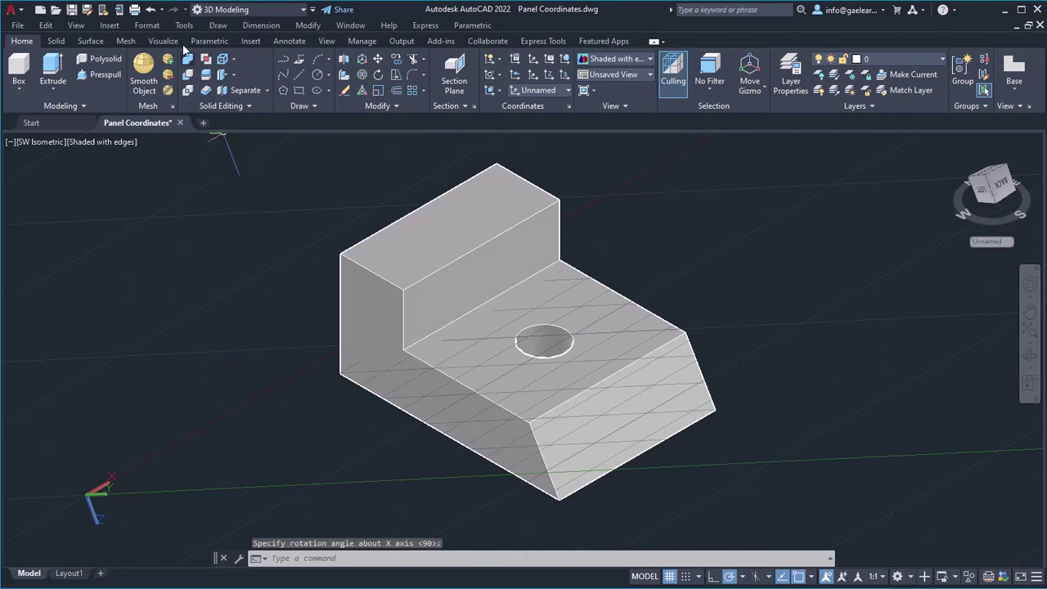
left_click(151, 10)
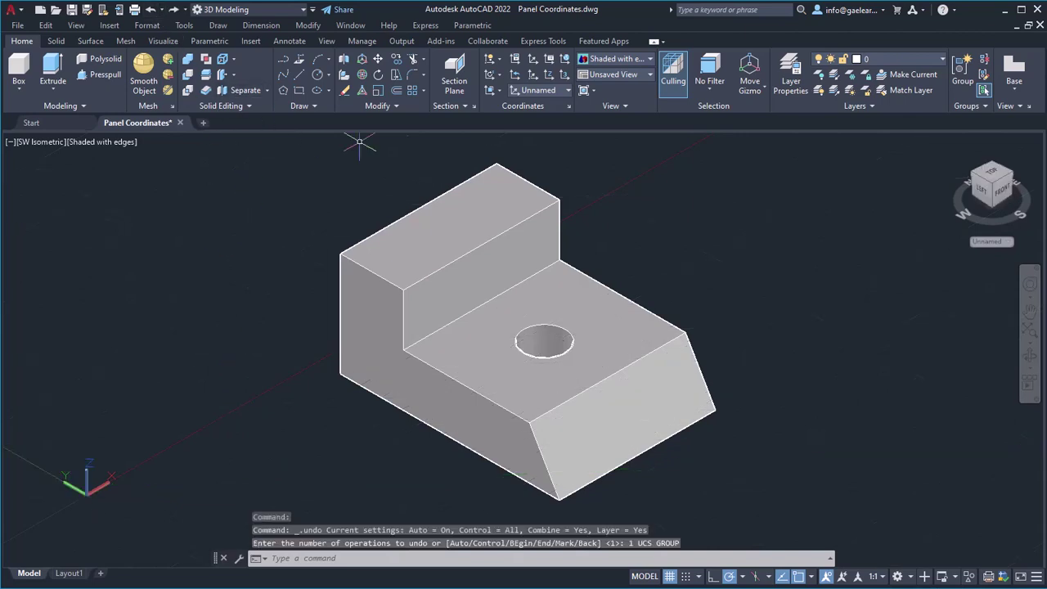
left_click(499, 75)
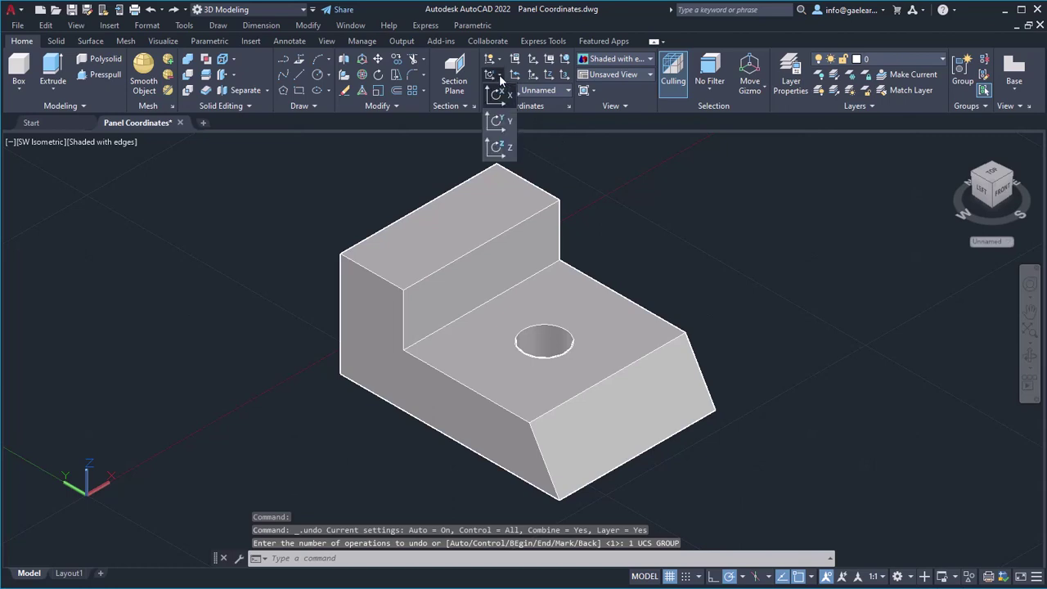
- Abandon a Y-axis UCS rotation and rotate the UCS 90° about Z instead
left_click(505, 131)
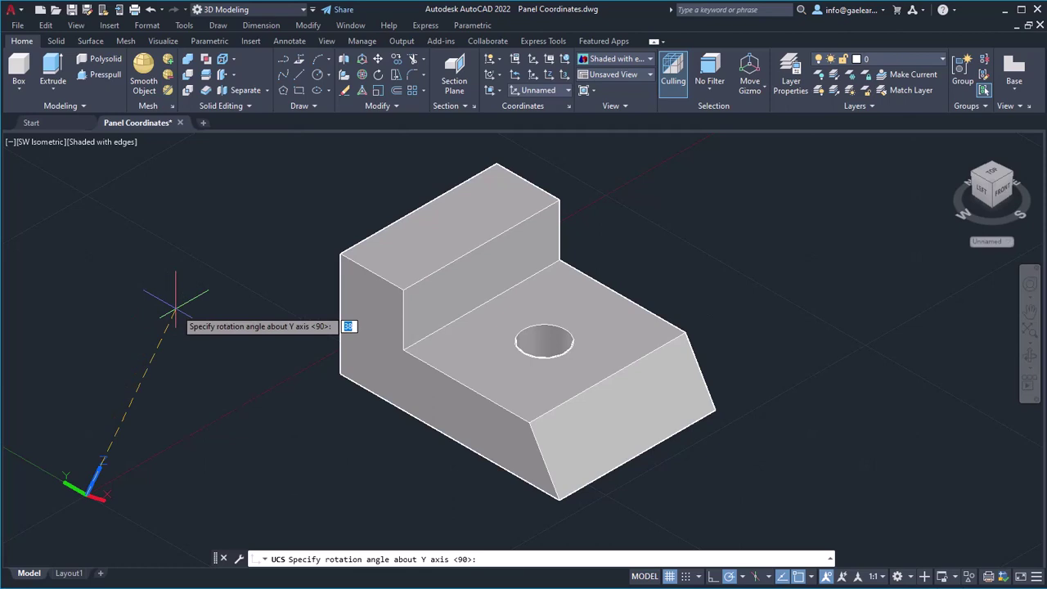
key("Escape")
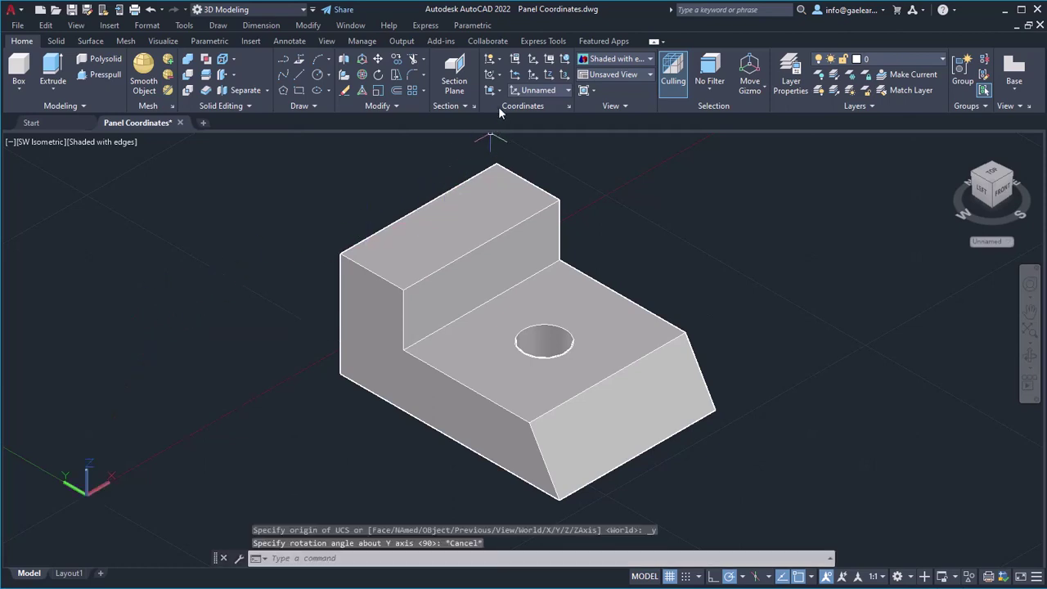
left_click(500, 77)
left_click(506, 155)
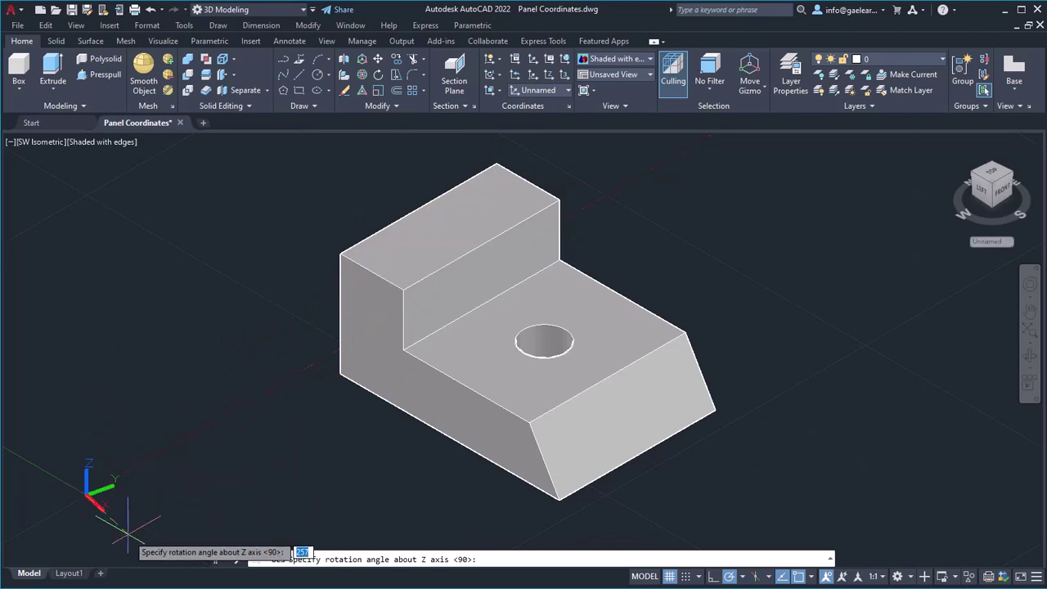
left_click(107, 287)
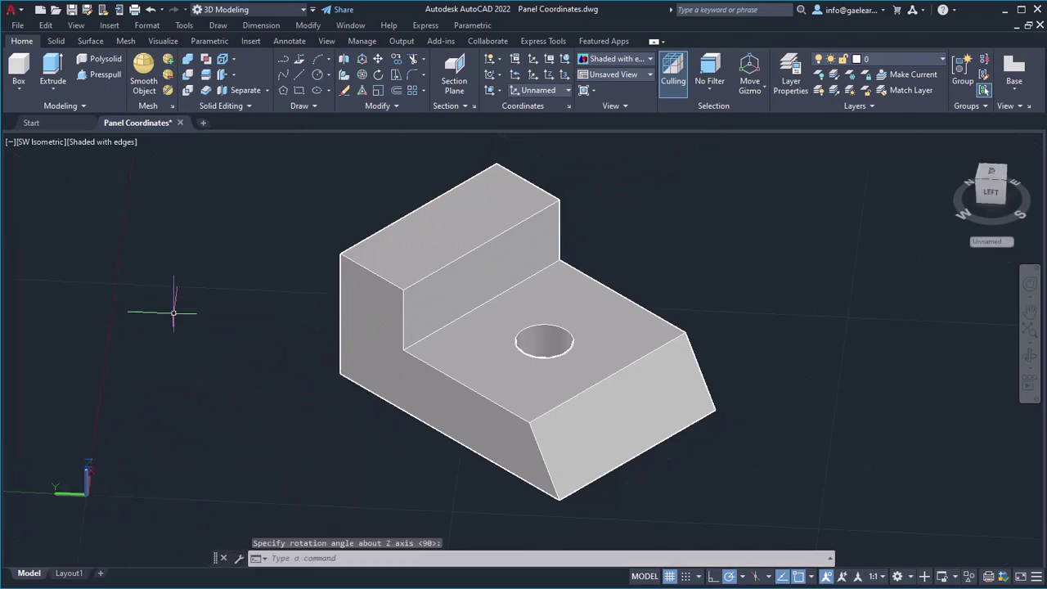
- Undo the Z rotation, align the UCS to the current view, then undo that change
left_click(151, 9)
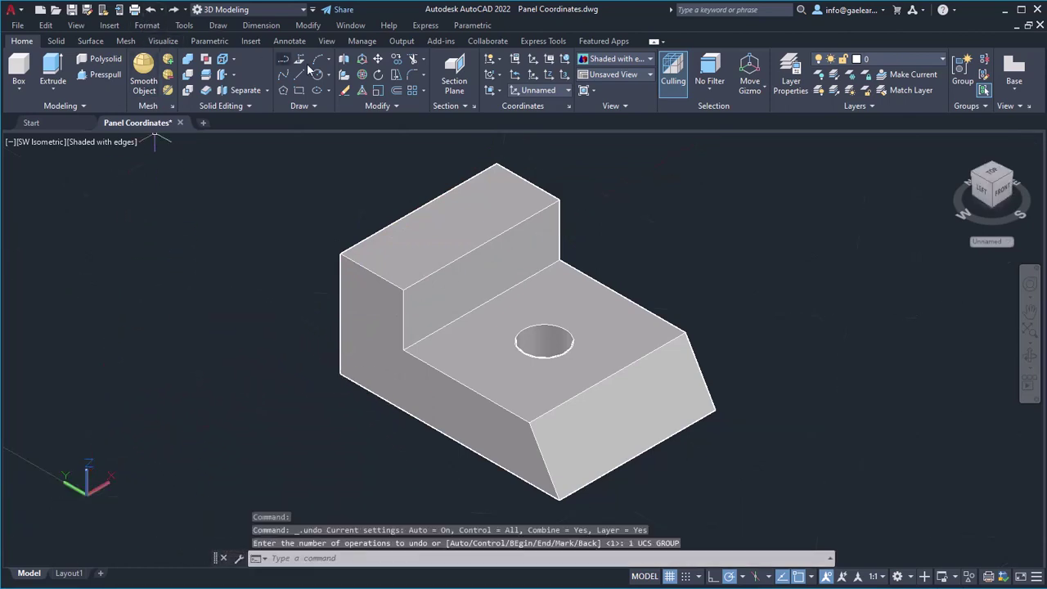
left_click(498, 91)
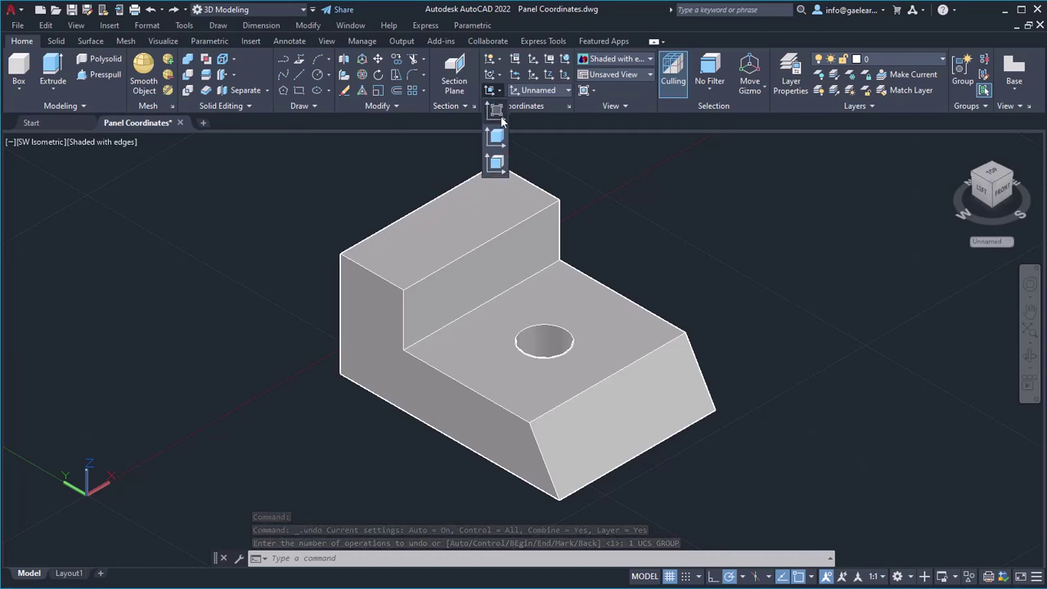
left_click(499, 118)
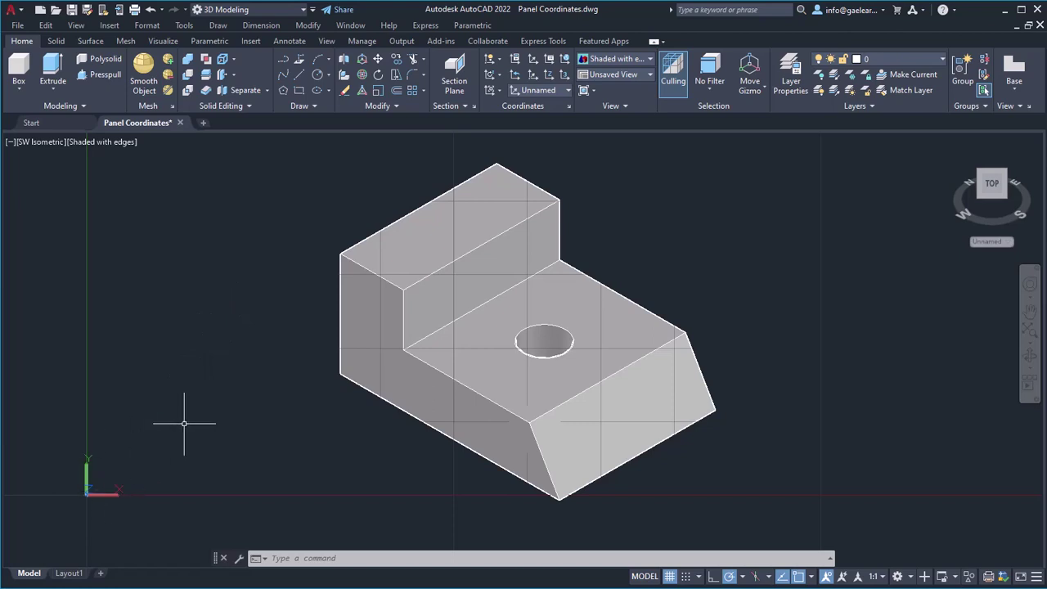
left_click(501, 89)
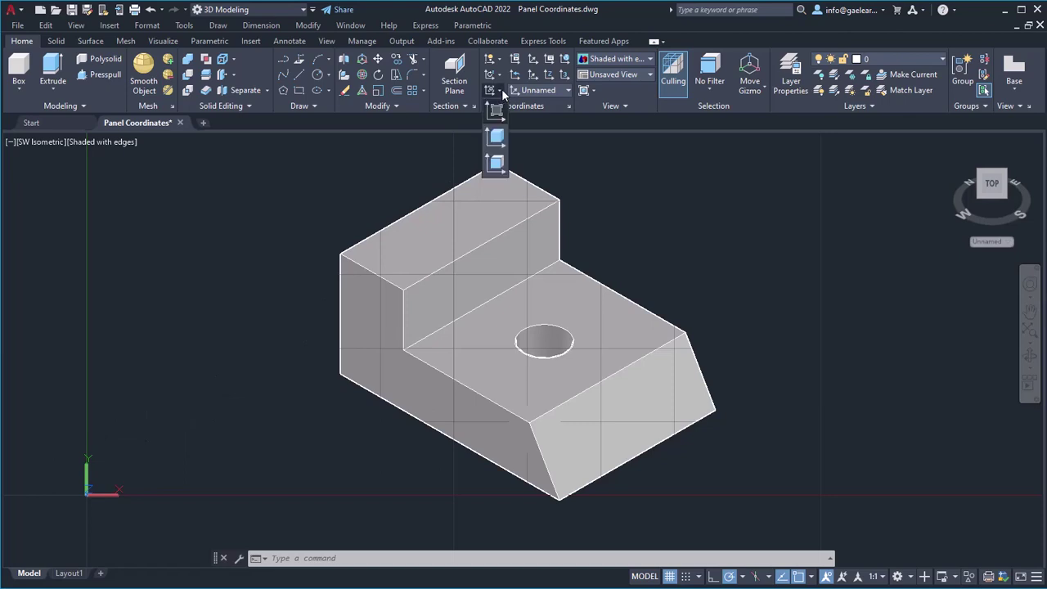
left_click(150, 9)
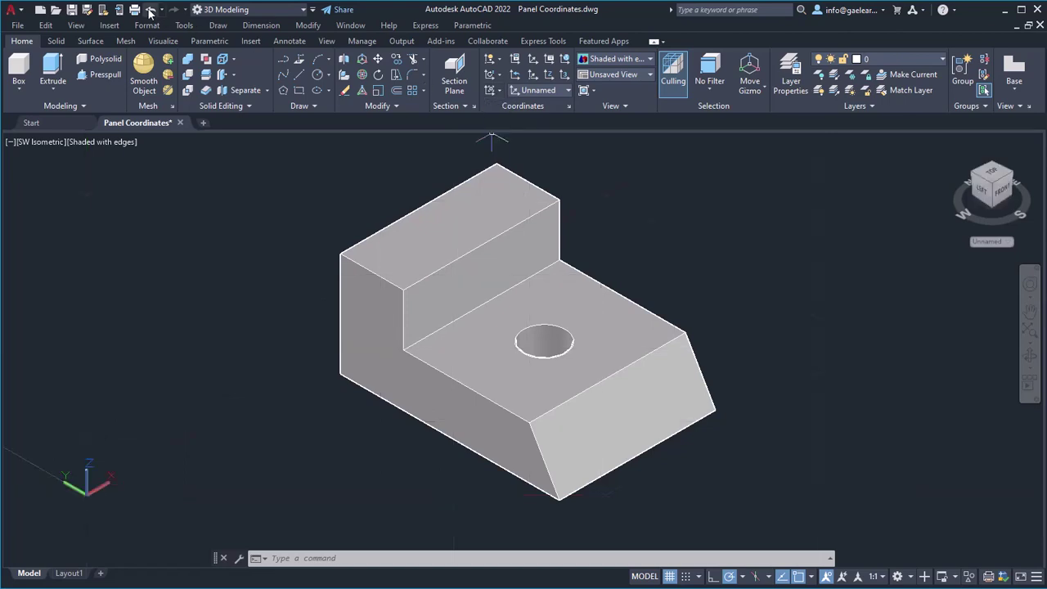
- Use the Object UCS option on the bracket solid, placing the UCS on its inner vertical face
left_click(498, 88)
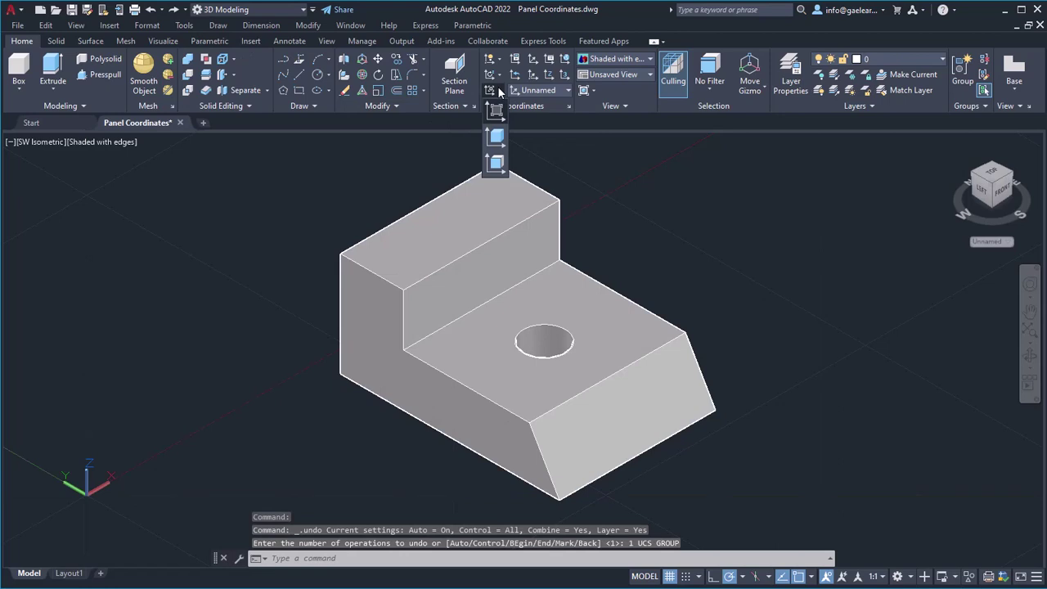
left_click(497, 136)
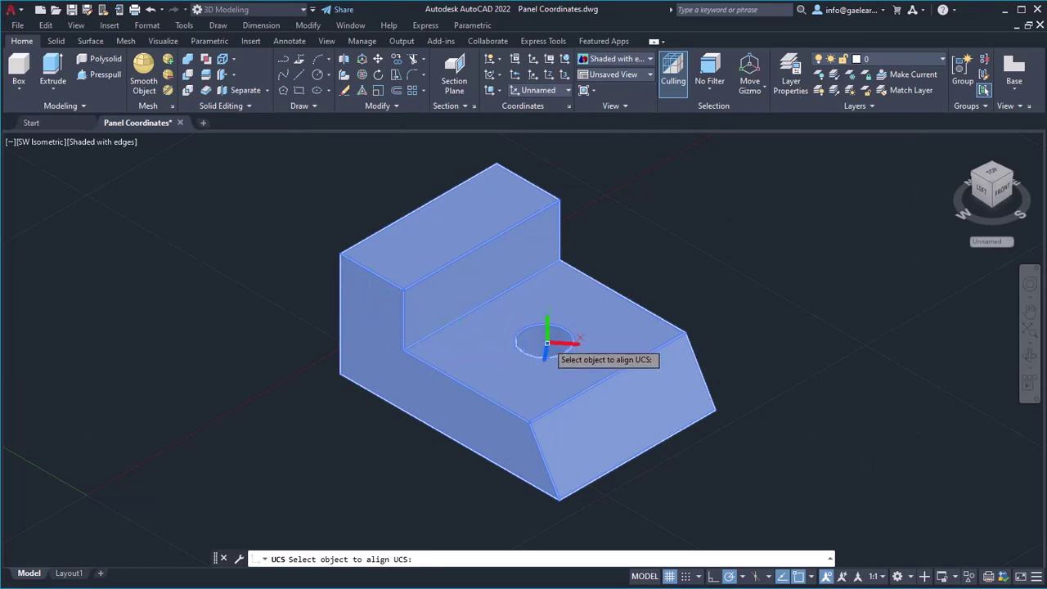
left_click(465, 286)
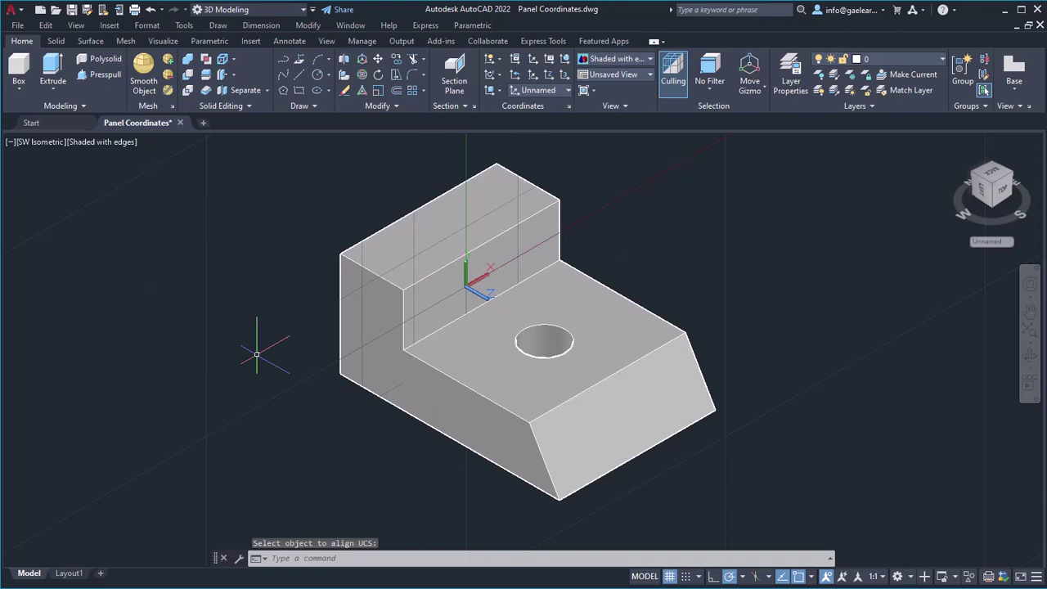
- Pick the upright's top face for a Face UCS, cancel it, and undo the object-aligned UCS
left_click(499, 90)
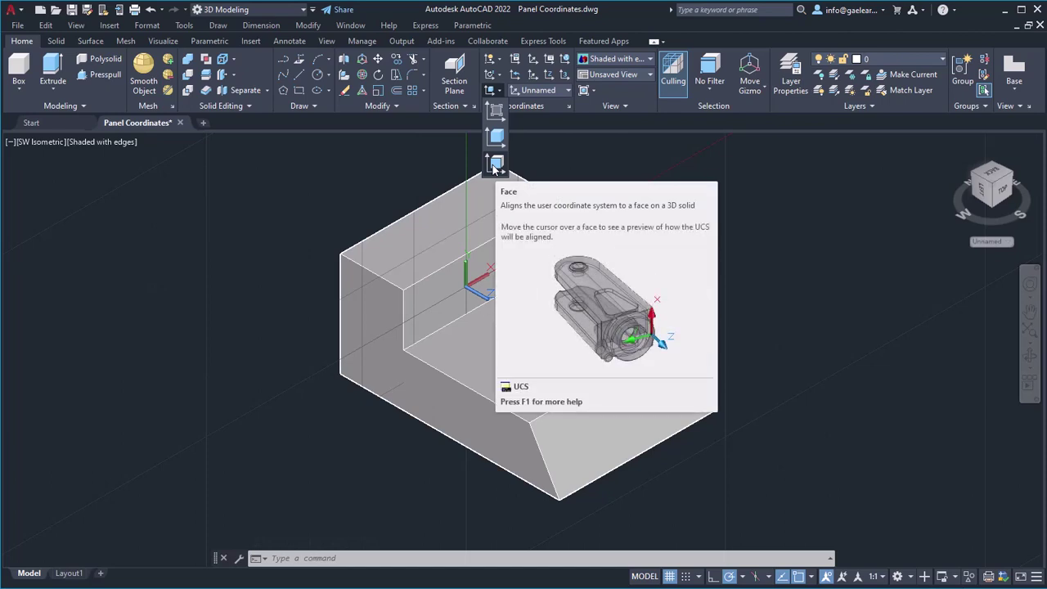
left_click(495, 164)
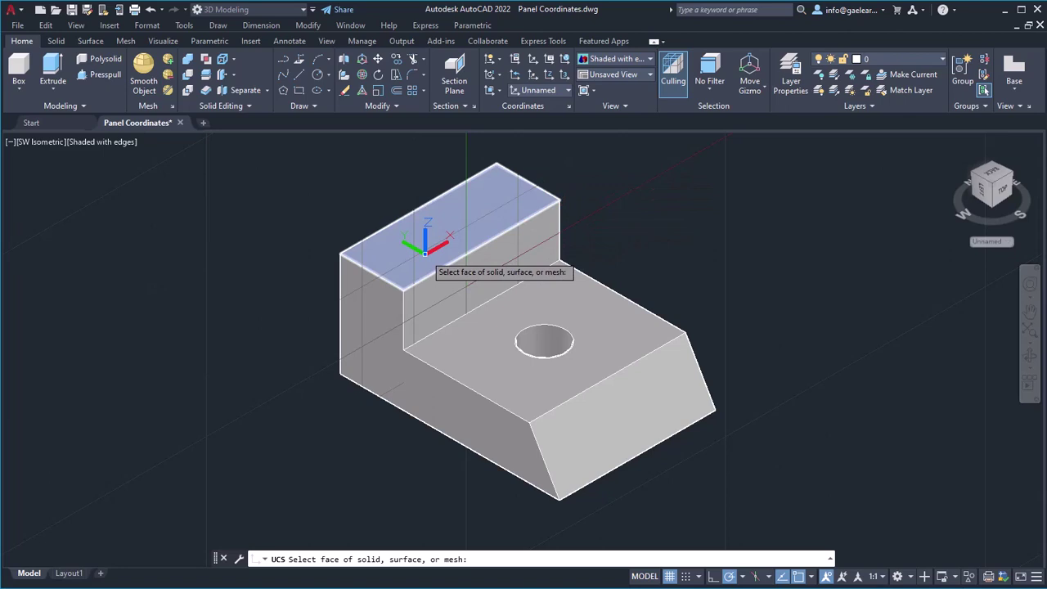
left_click(425, 253)
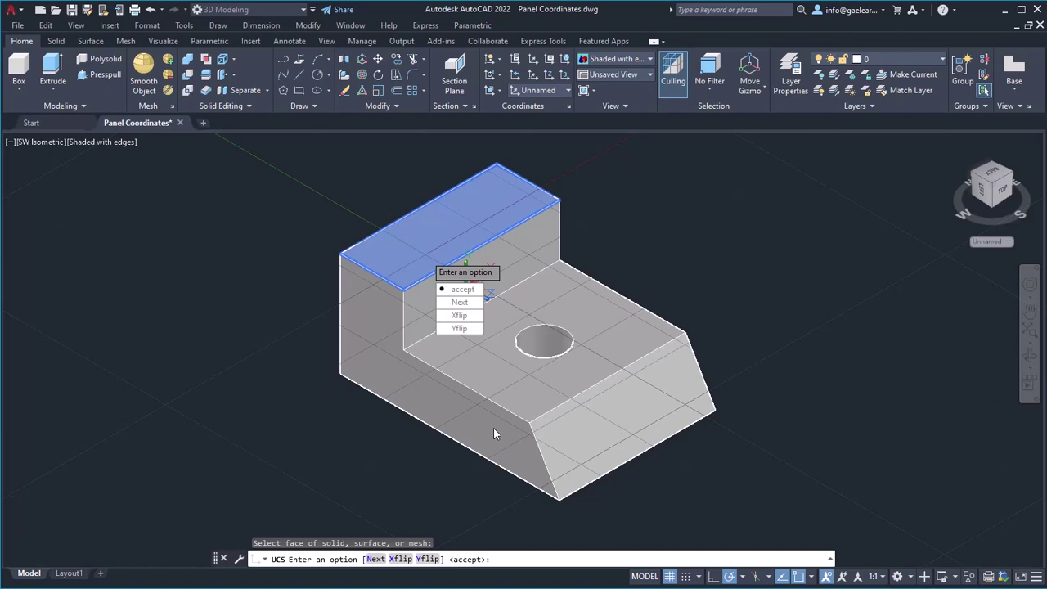
key("Return")
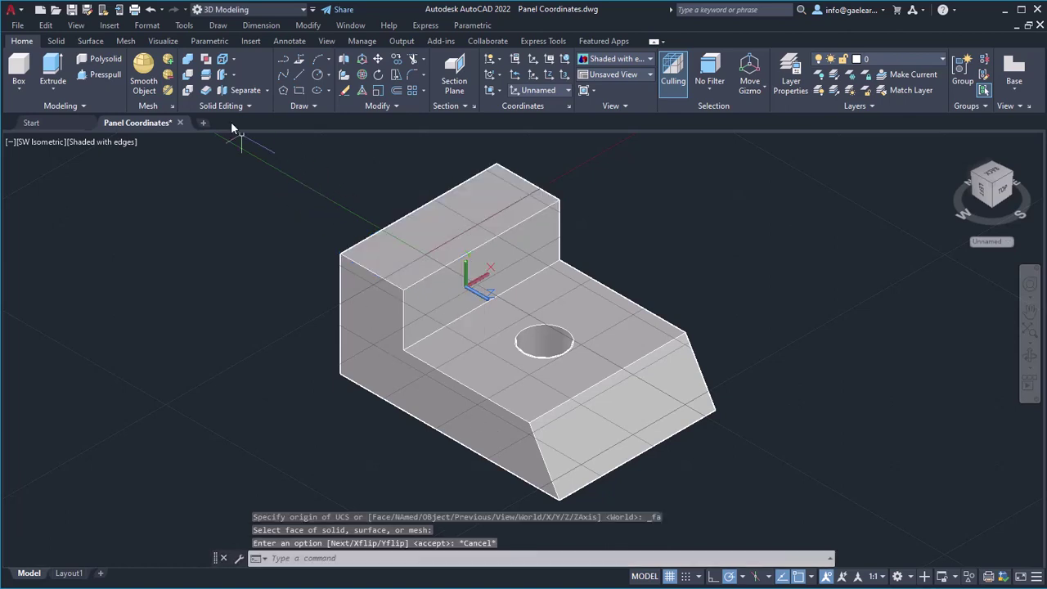
left_click(151, 10)
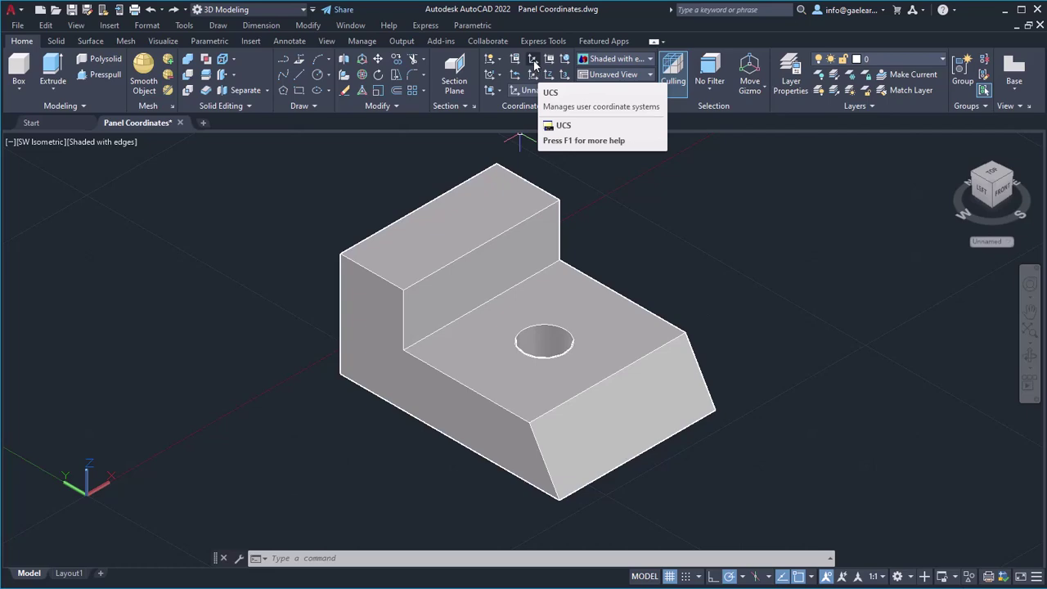
left_click(534, 59)
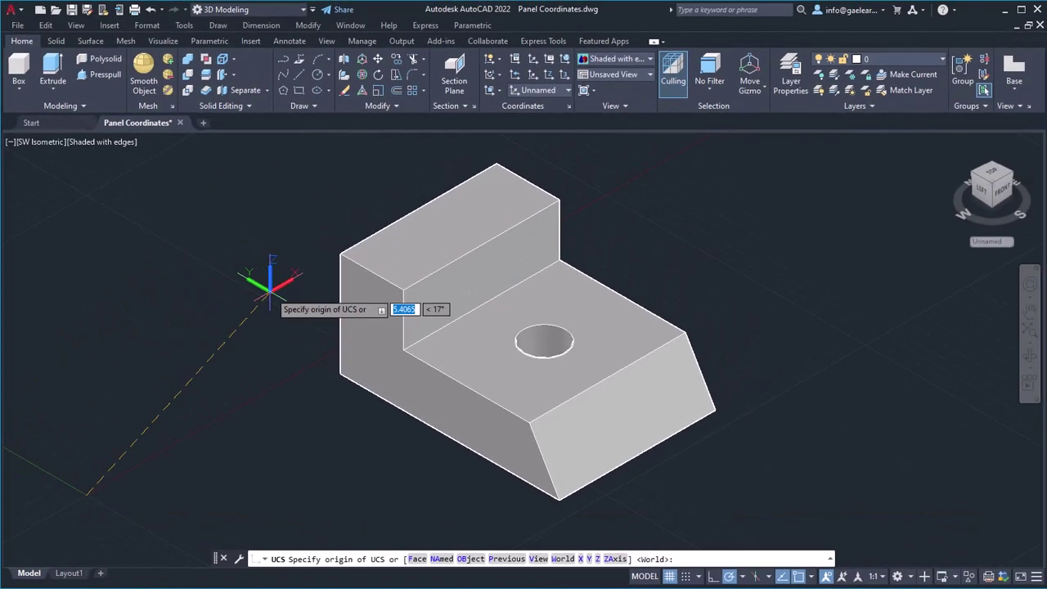
key("Escape")
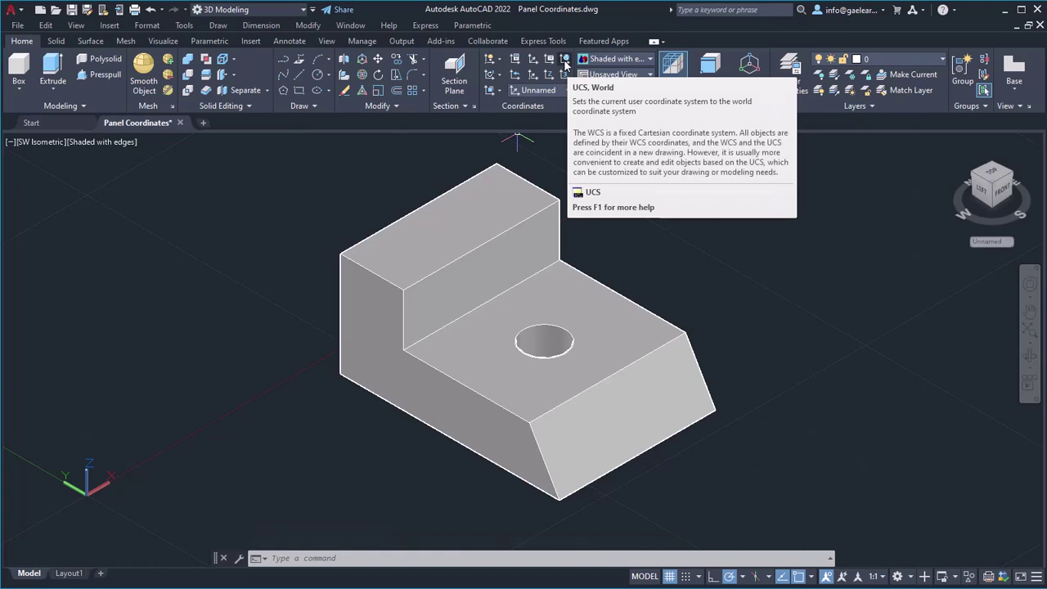
- Restore the previous World UCS, then set the UCS origin at the upright's top-left corner
left_click(515, 78)
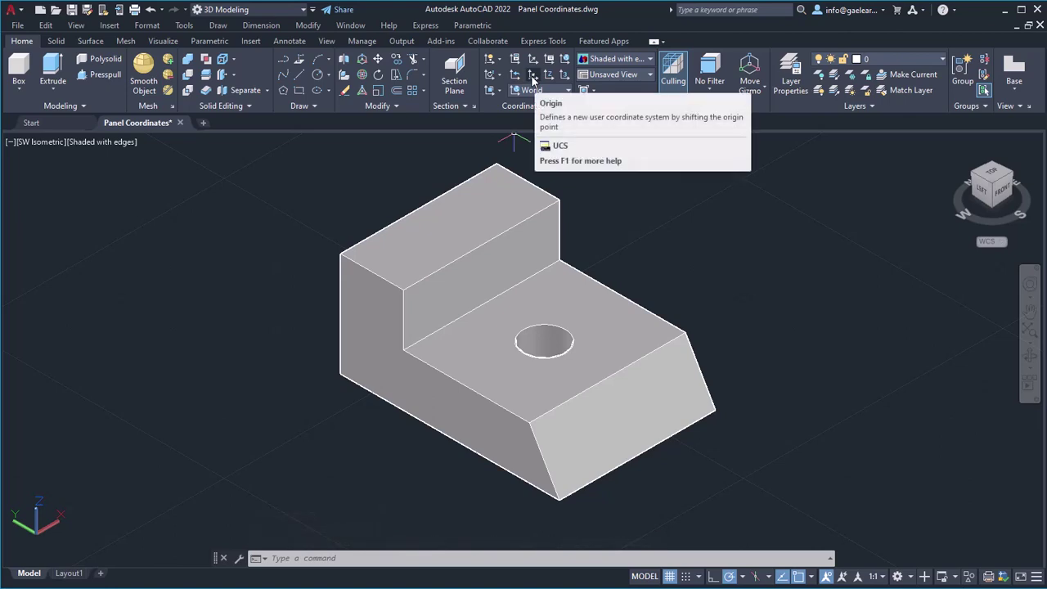
left_click(533, 78)
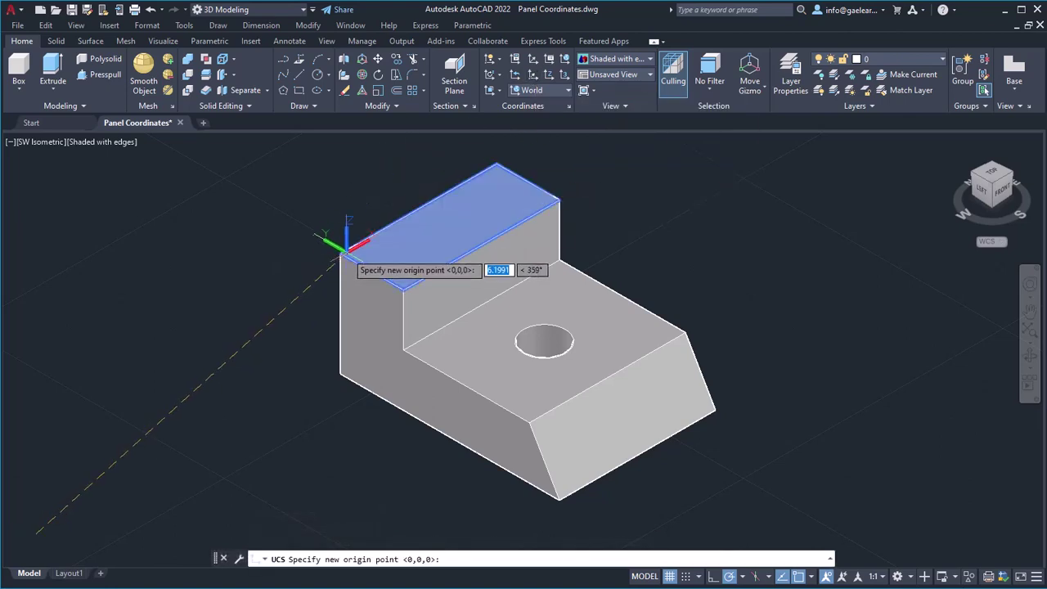
left_click(341, 254)
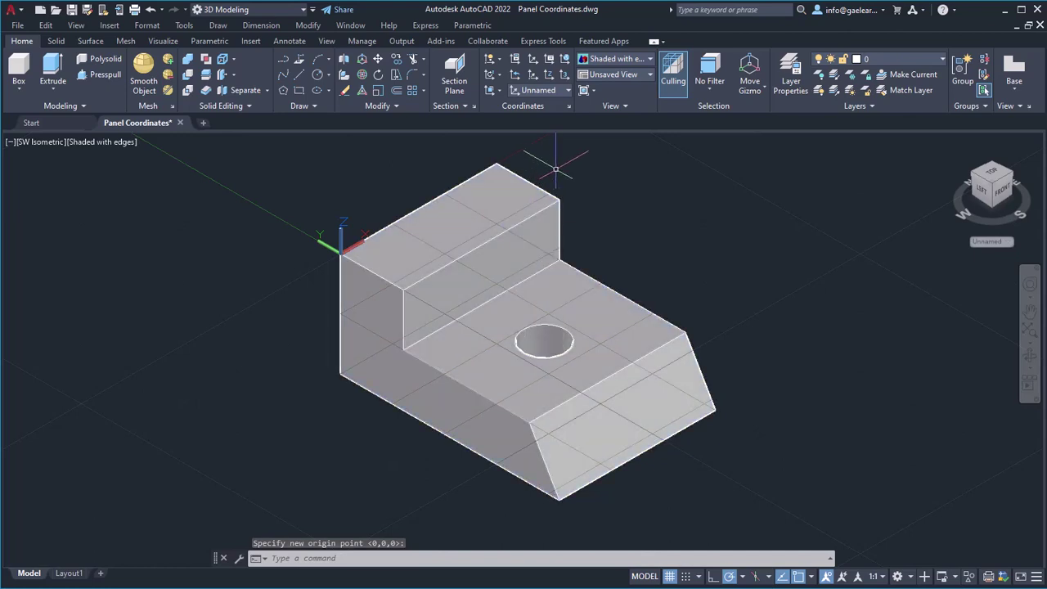
- Tilt the UCS with a Z-axis vector from a new origin on the bracket
left_click(550, 76)
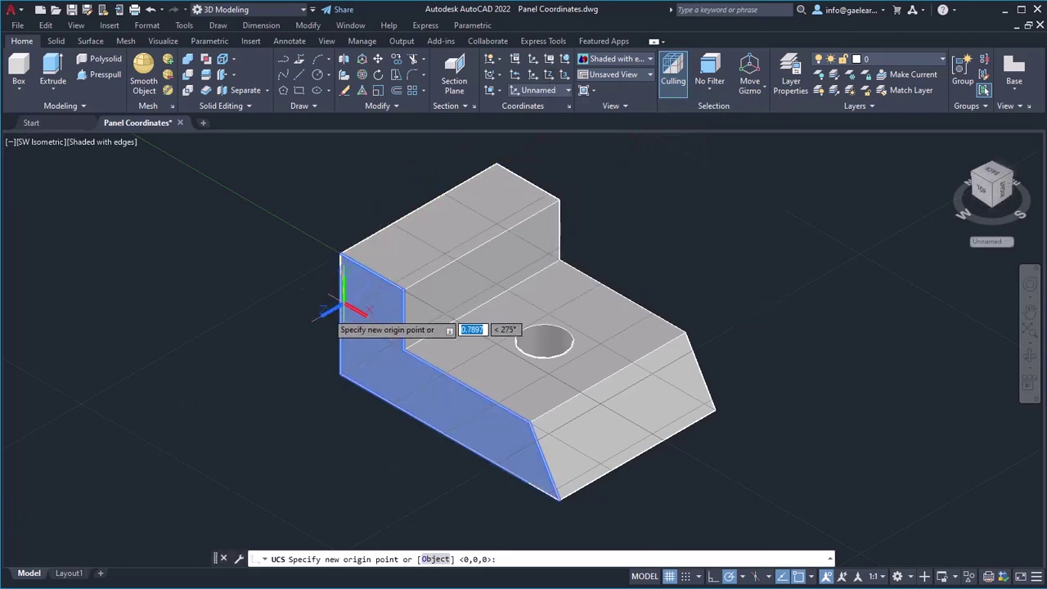
left_click(401, 263)
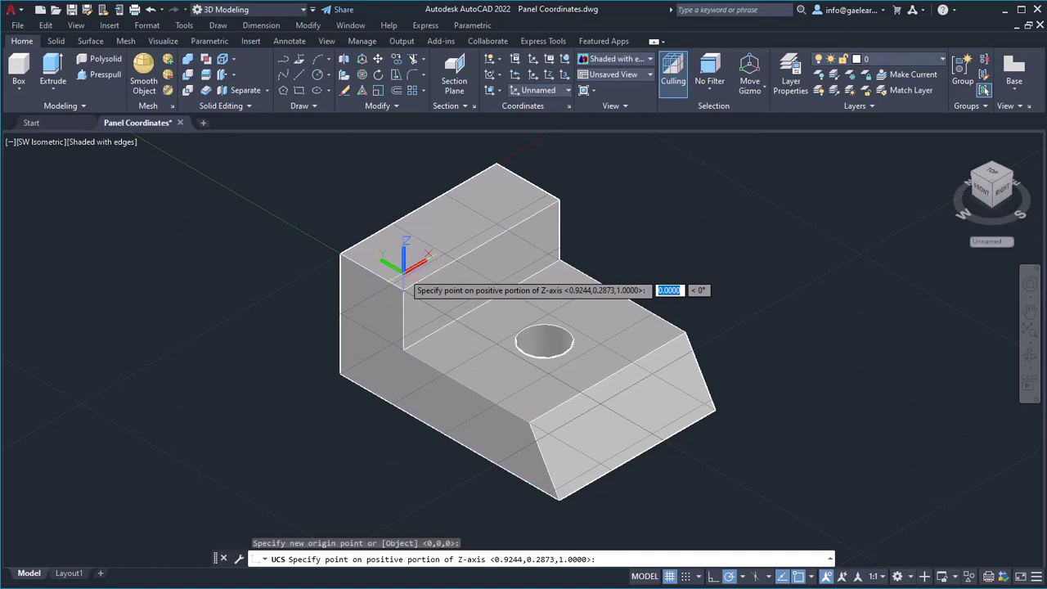
left_click(315, 224)
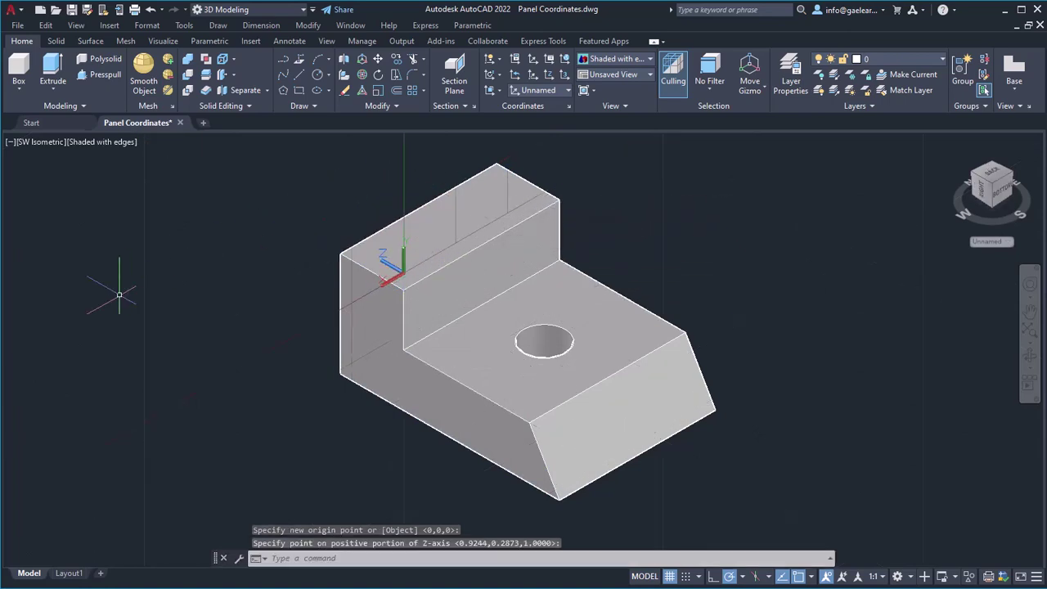
- Define a three-point UCS at the shelf's inner corner, X along the edge, Y up the step face
left_click(564, 75)
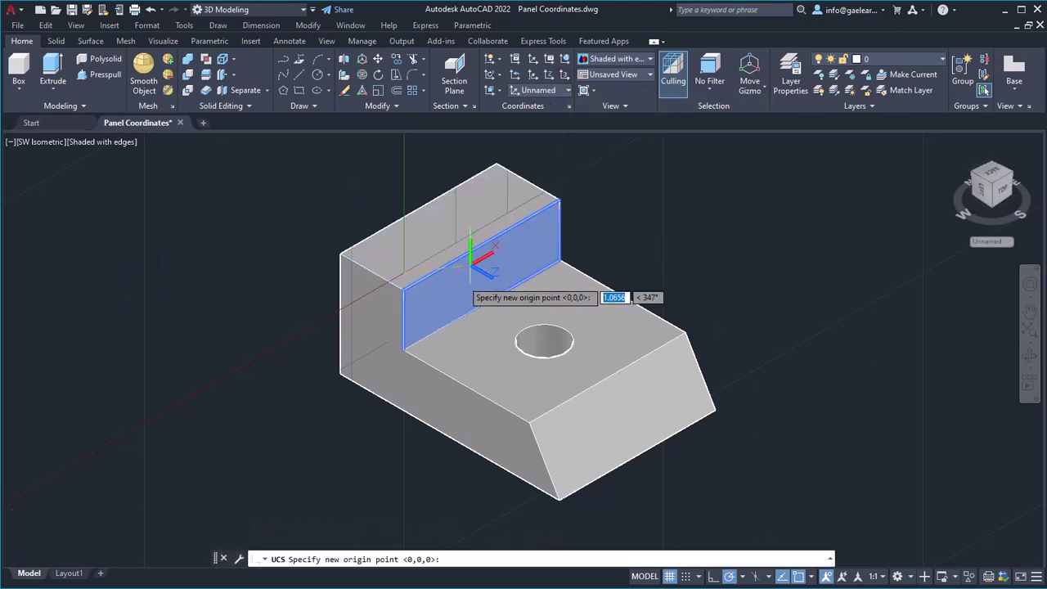
left_click(403, 349)
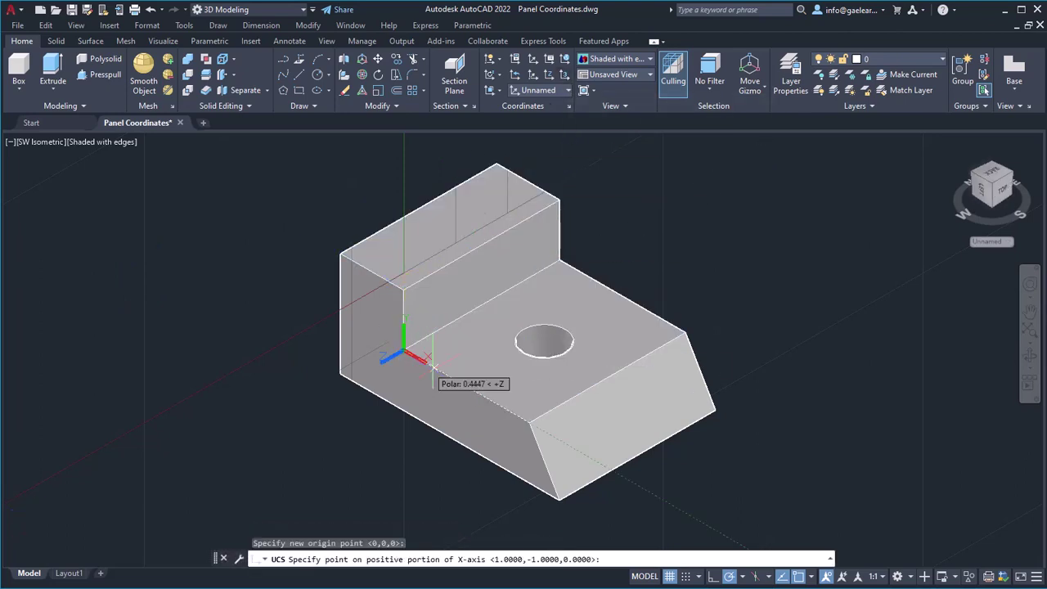
left_click(528, 422)
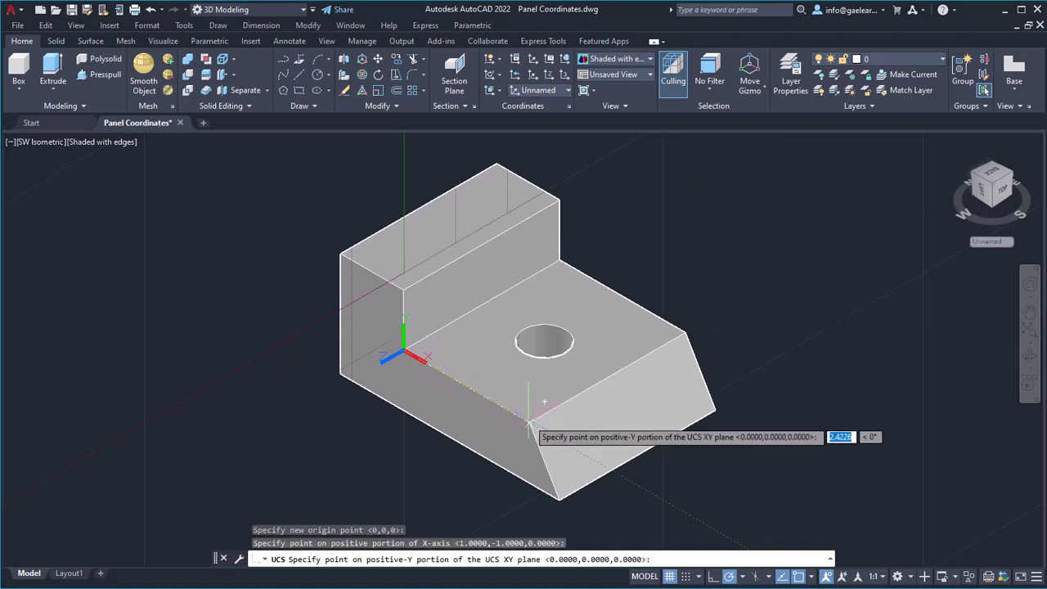
left_click(553, 263)
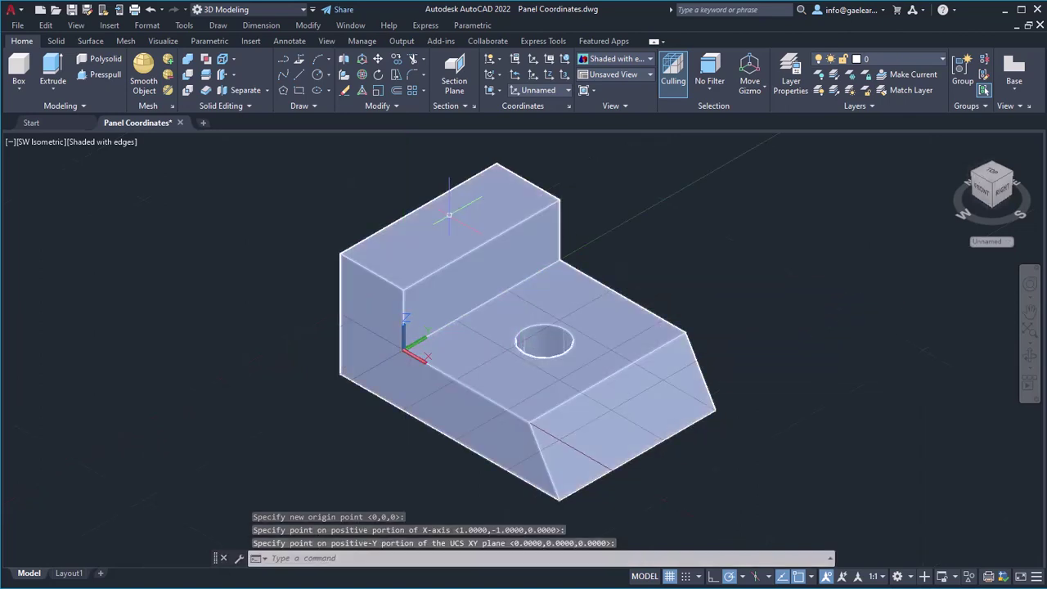
- Switch the UCS to the Top, Bottom and Left preset orientations in turn
left_click(567, 91)
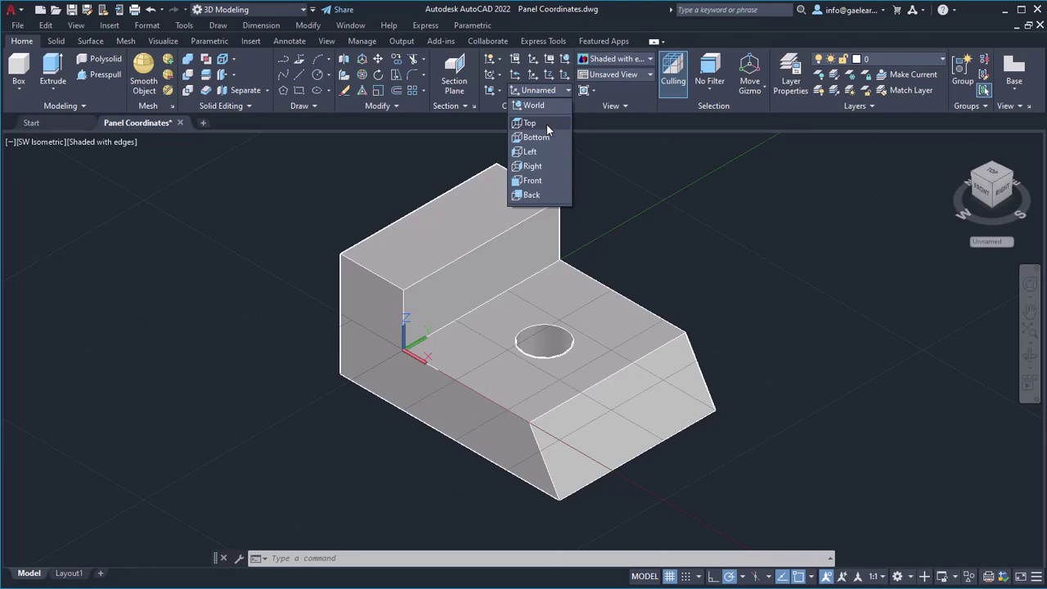
left_click(547, 124)
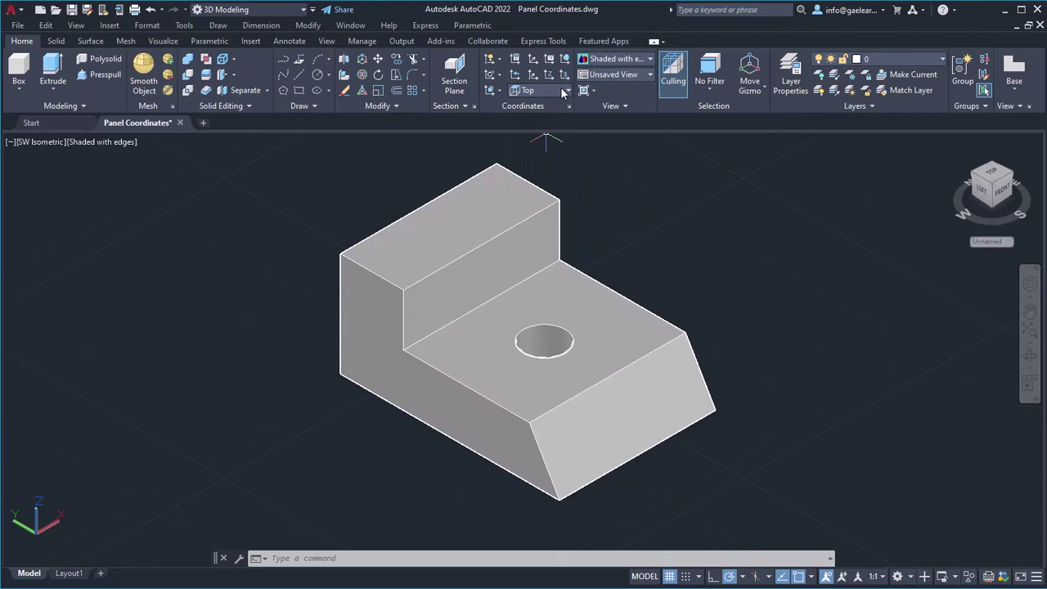
left_click(563, 92)
left_click(543, 137)
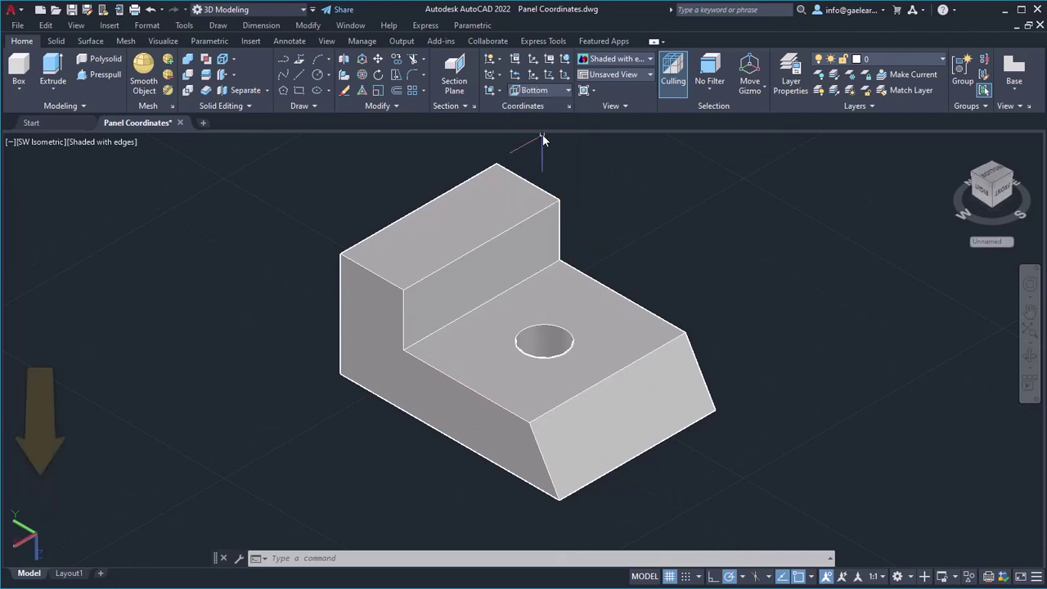
left_click(563, 92)
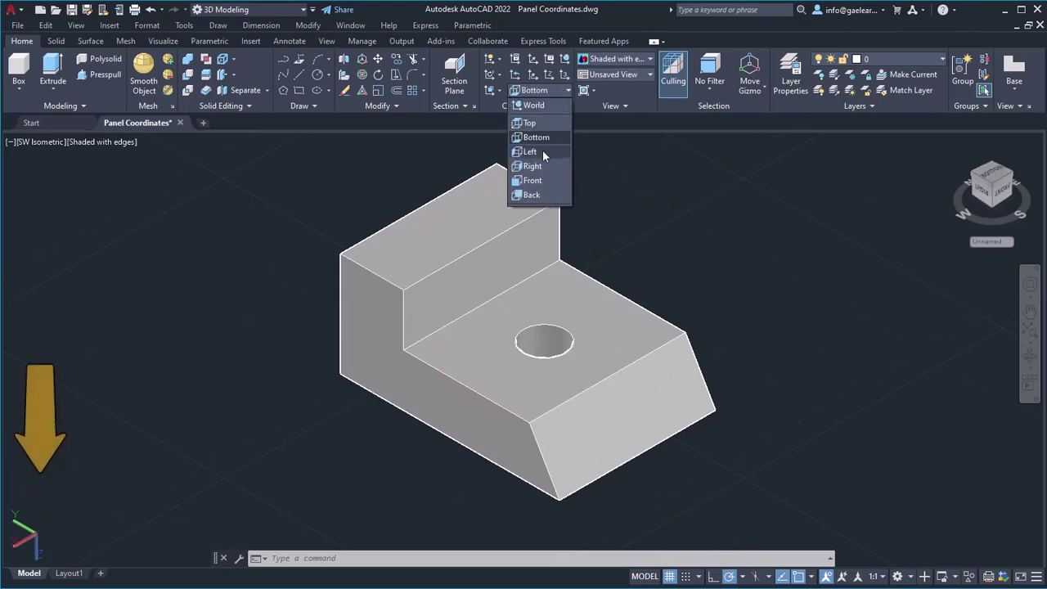
left_click(543, 151)
- Continue through the Right and Front UCS presets, finishing on Back
left_click(566, 92)
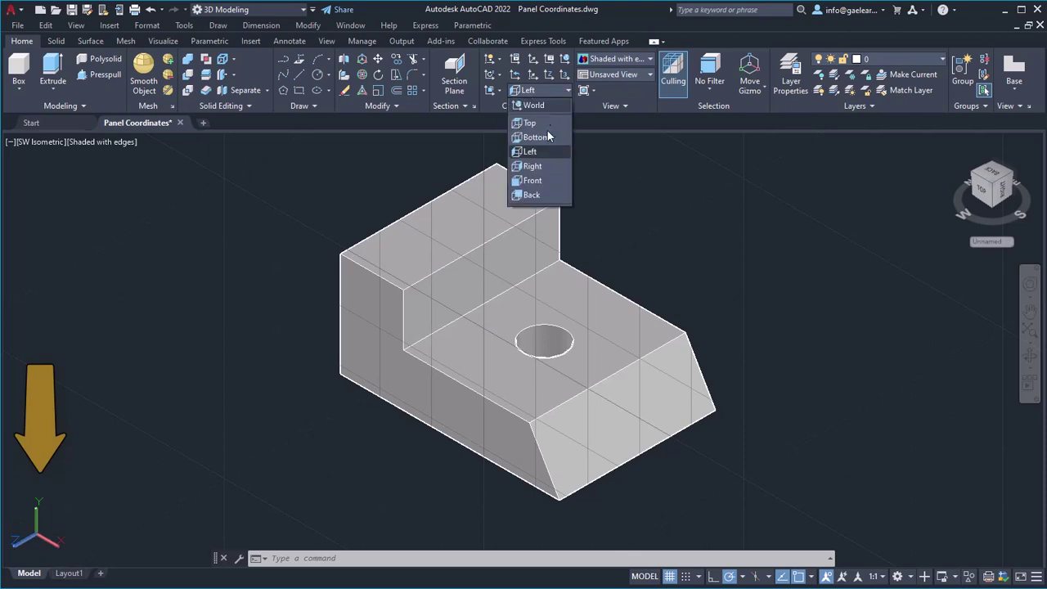
left_click(536, 165)
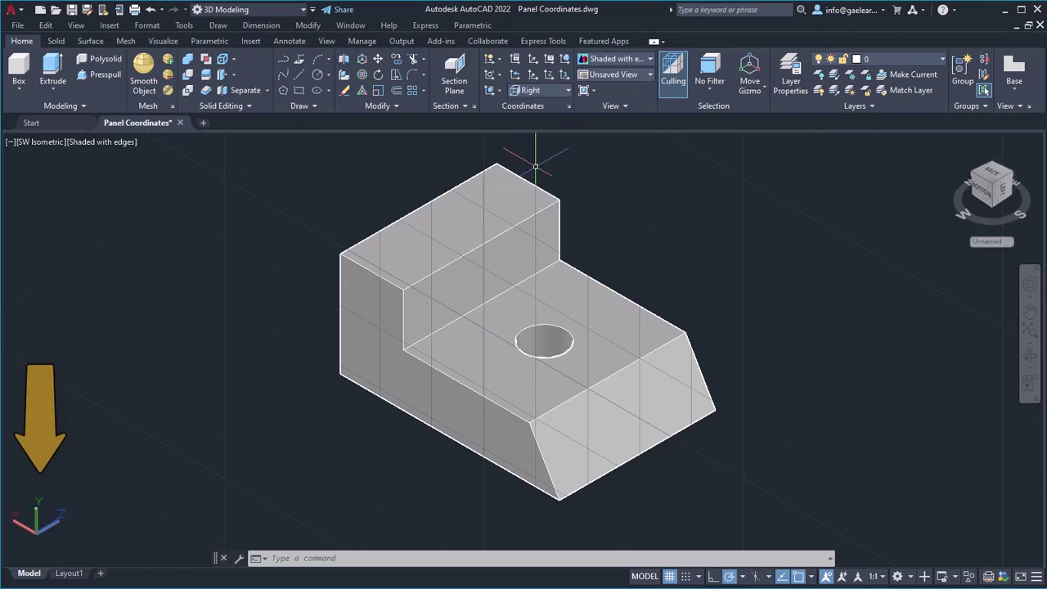
left_click(562, 92)
left_click(533, 179)
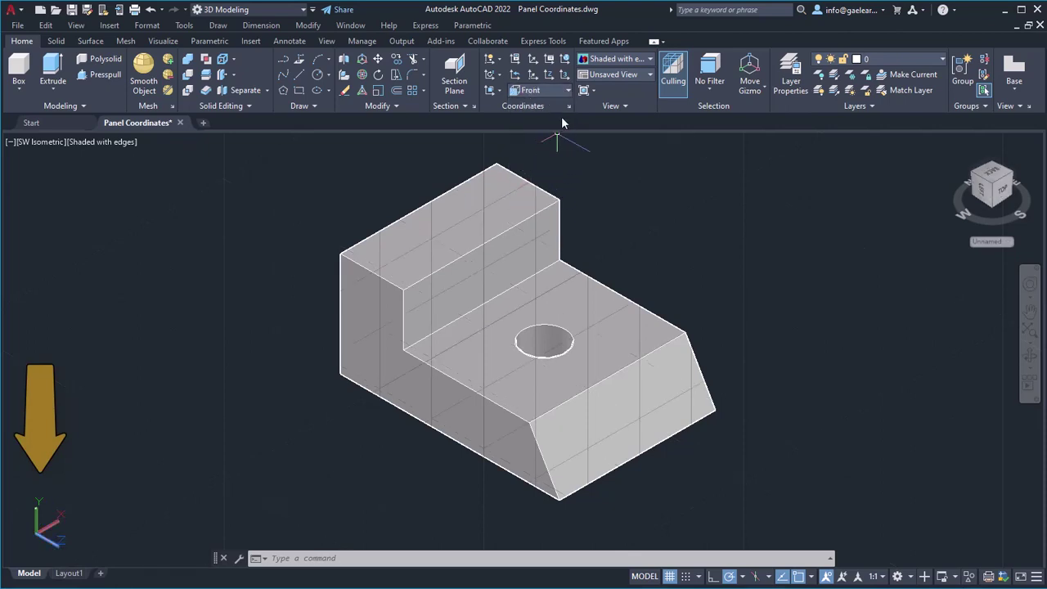
left_click(567, 92)
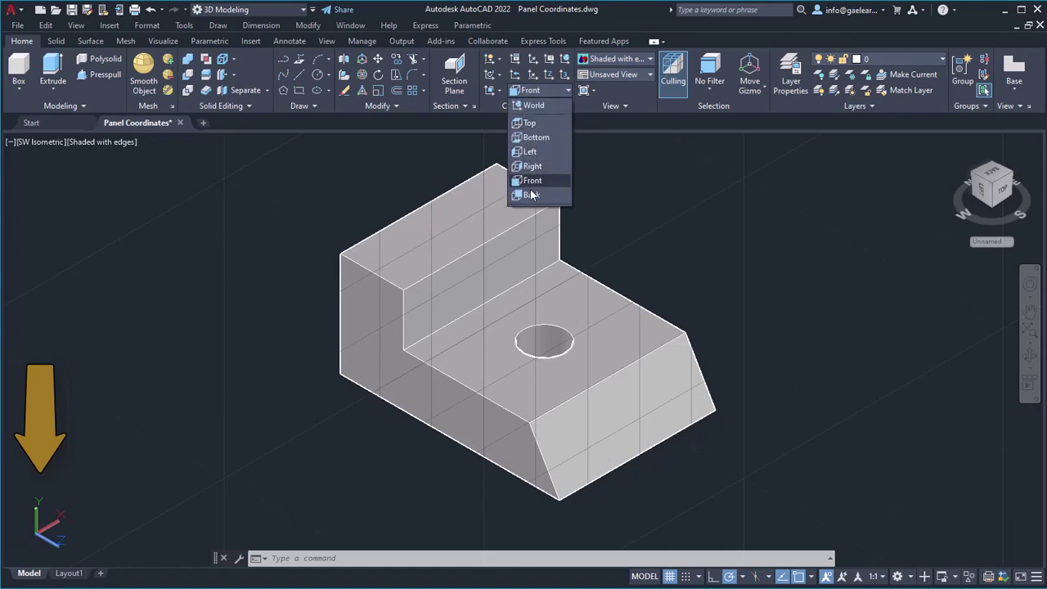
left_click(532, 195)
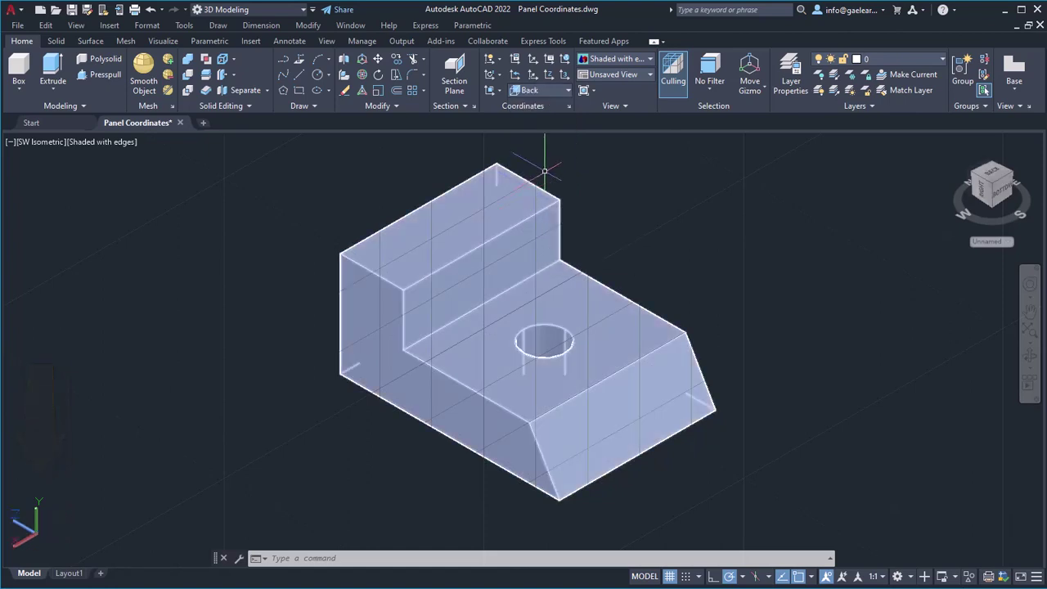
- Reset the UCS to World so the bracket is shown under the WCS
left_click(566, 61)
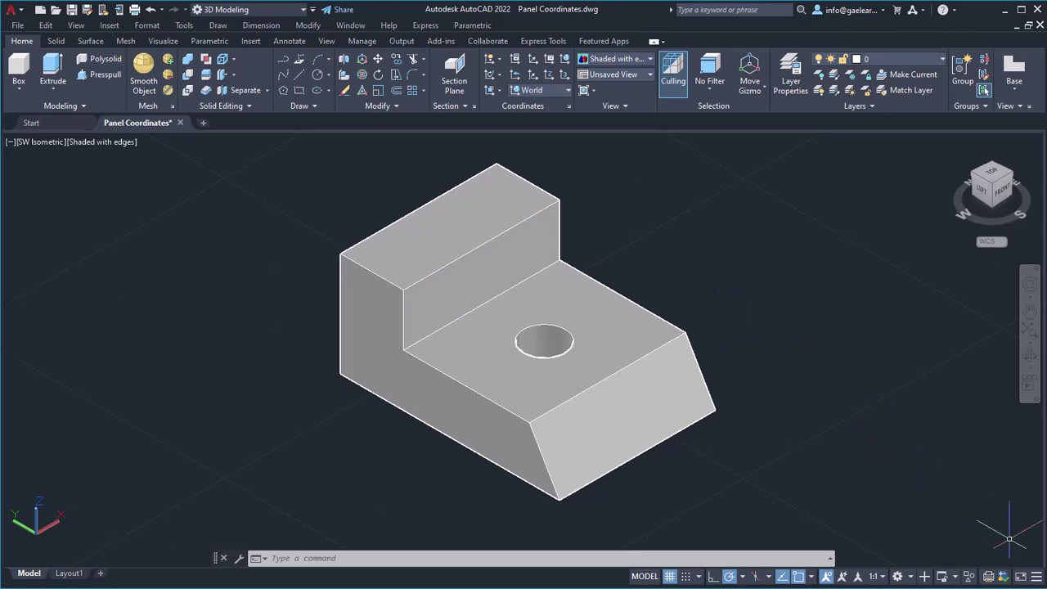
- Add Dynamic UCS to the status bar and switch it on
left_click(1036, 577)
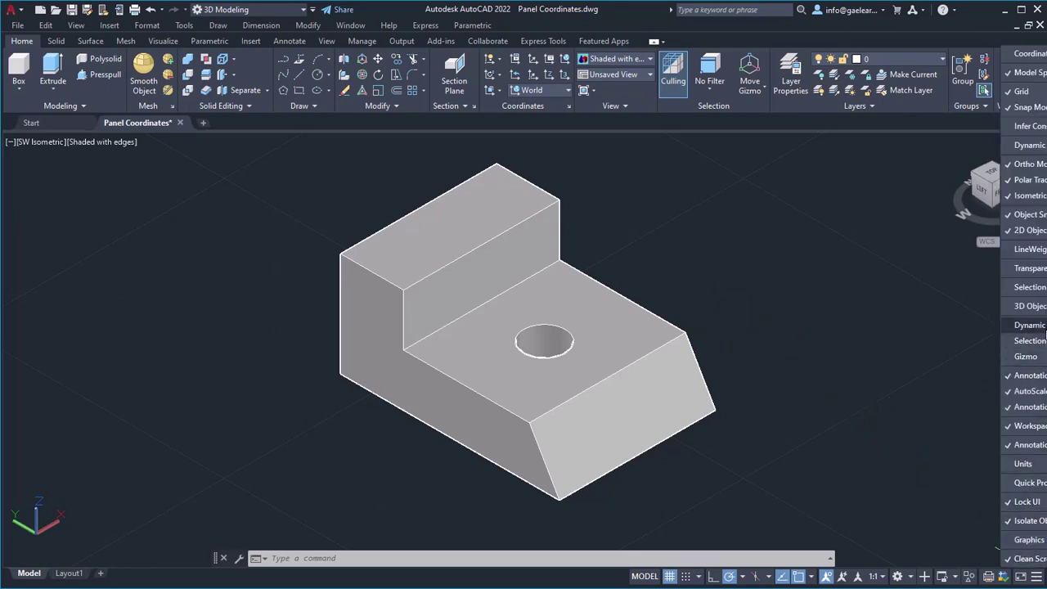
left_click(1027, 324)
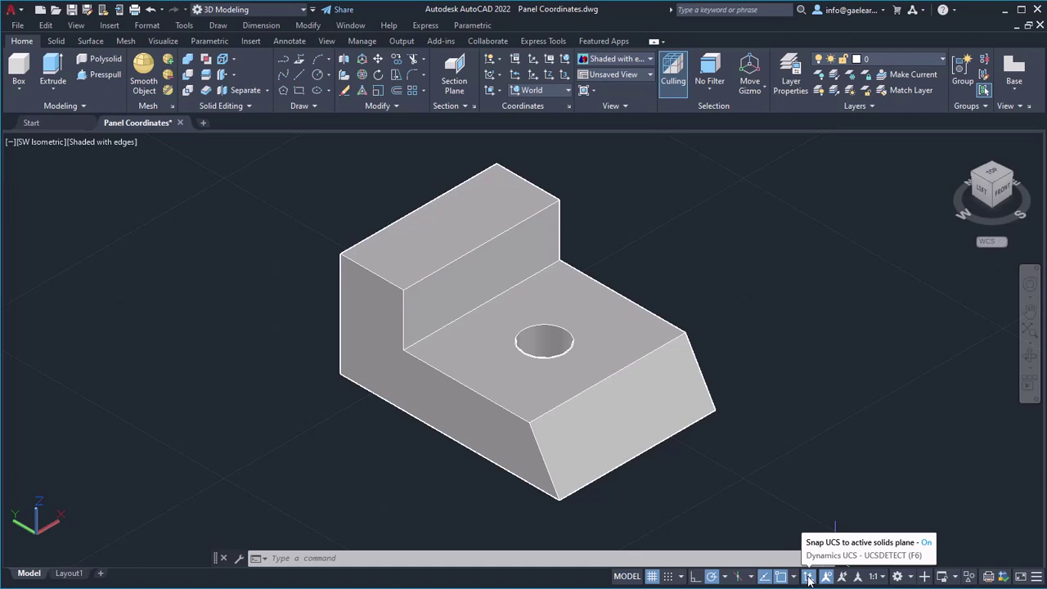
left_click(808, 577)
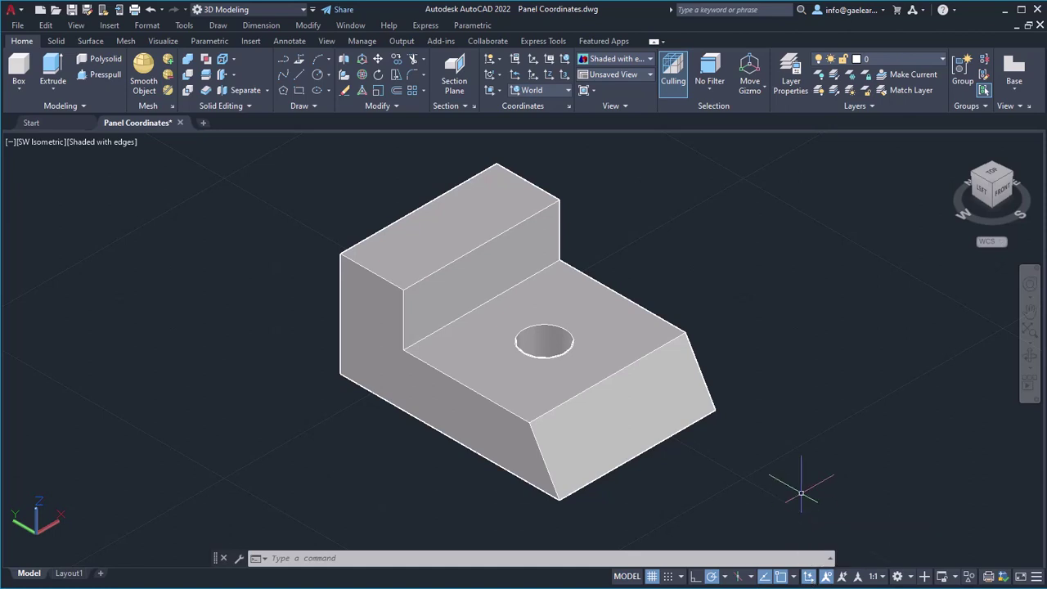
left_click(808, 577)
left_click(808, 576)
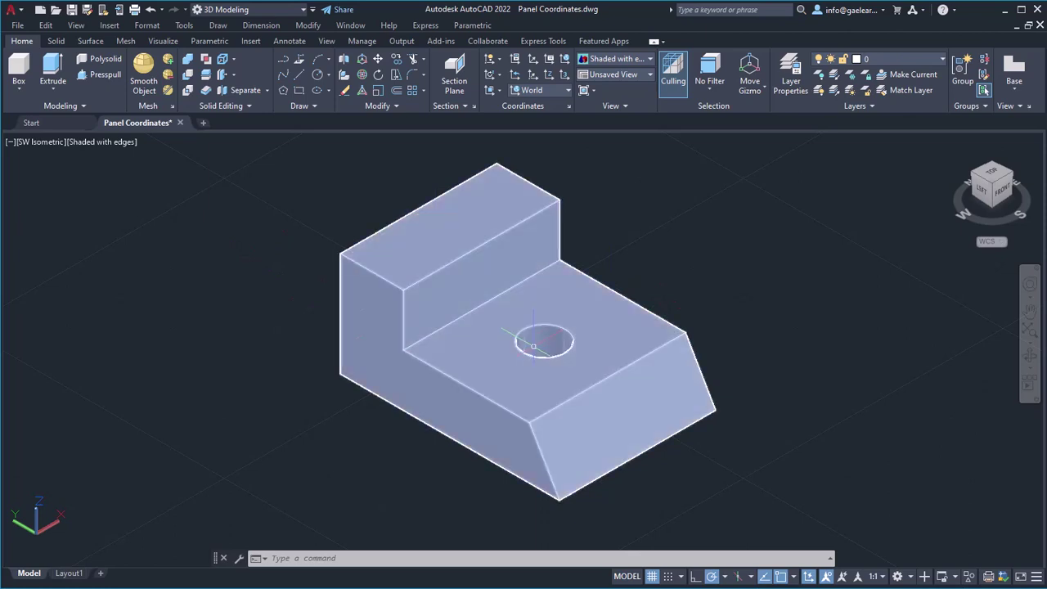
- Draw boxes on the upright's top face (height 0.5234) and the slanted front face
left_click(19, 67)
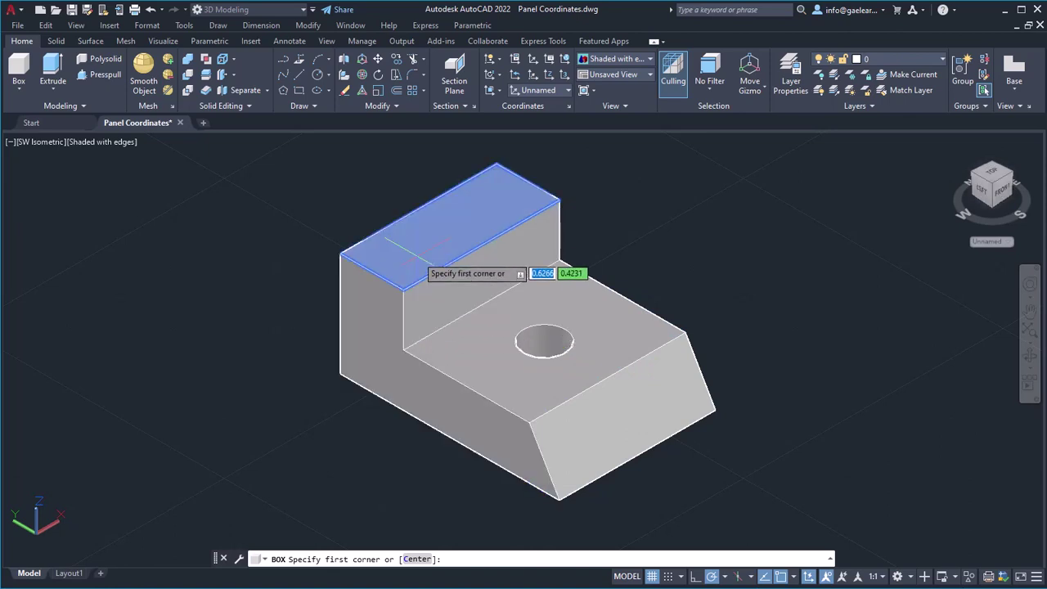
left_click(488, 192)
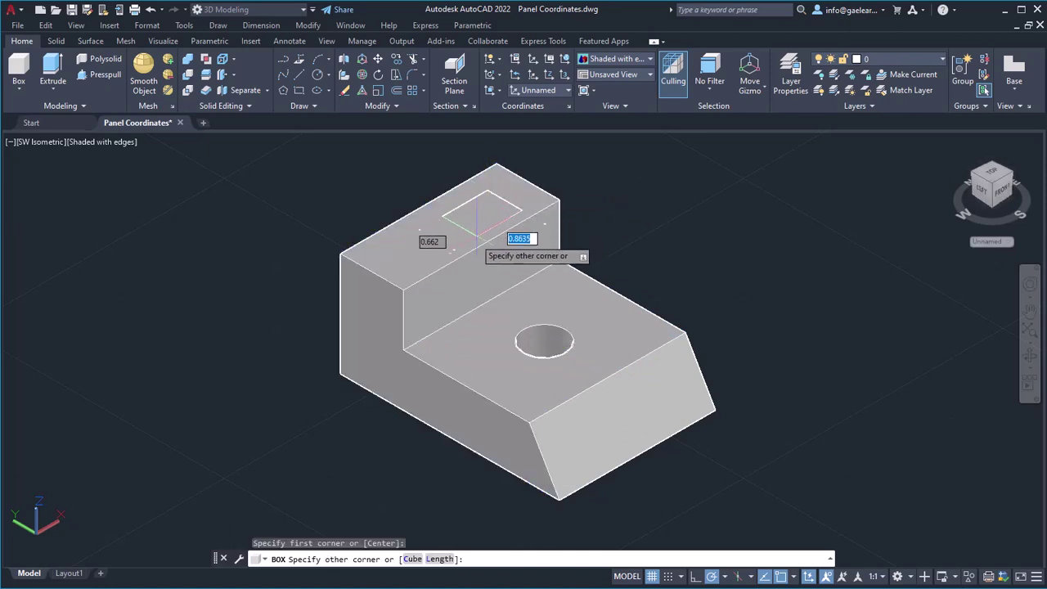
left_click(459, 239)
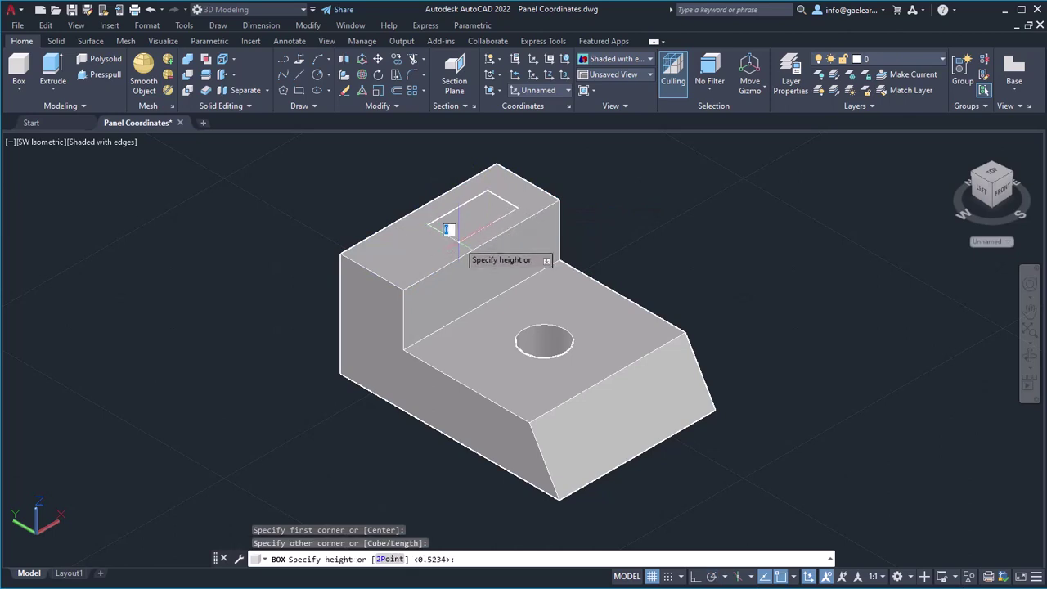
key("Return")
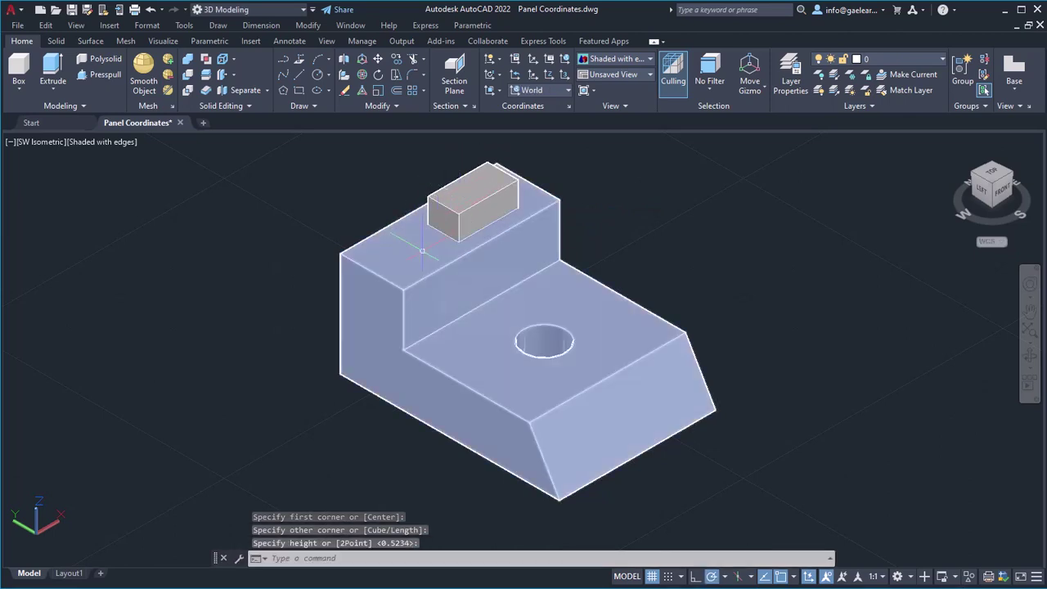
left_click(18, 69)
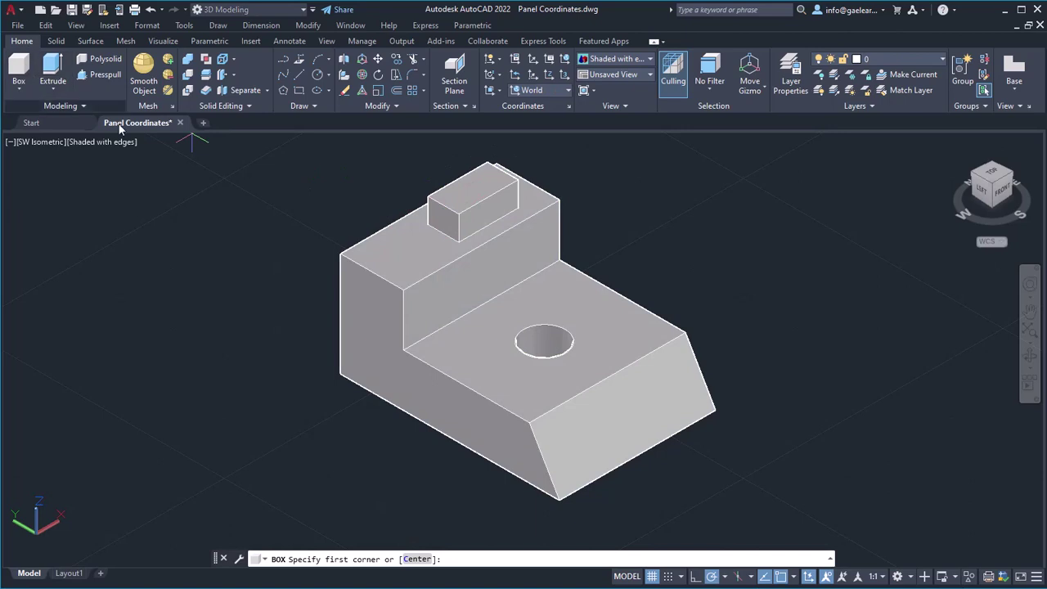
left_click(653, 377)
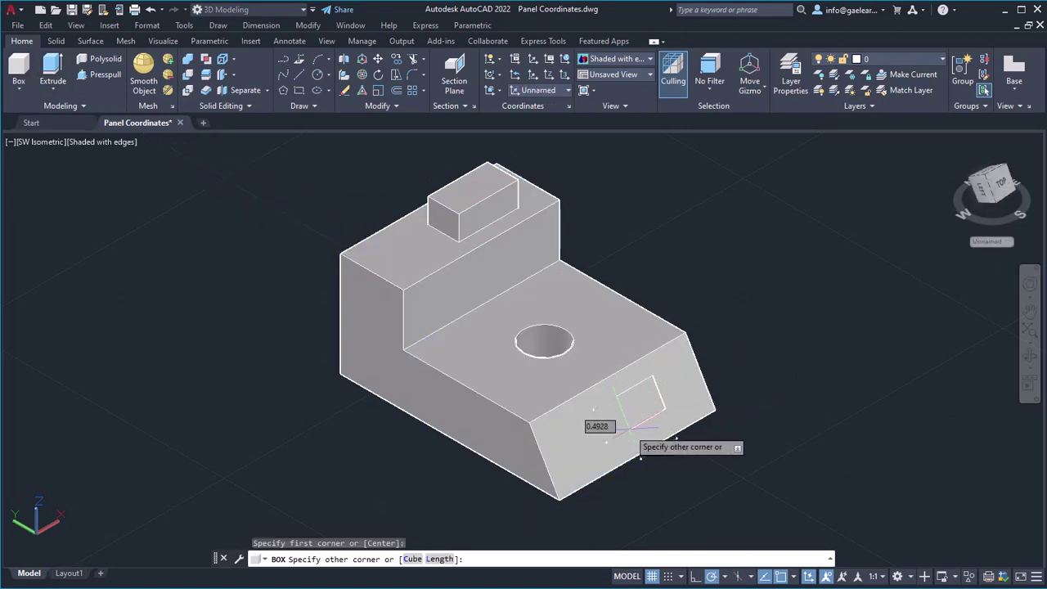
left_click(627, 426)
left_click(738, 424)
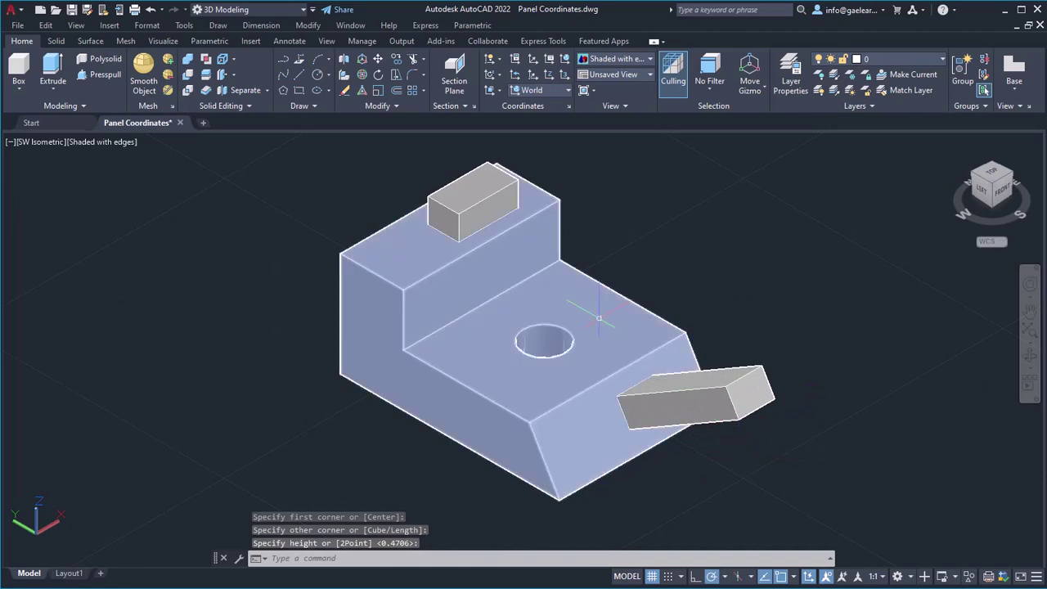
- Draw a third box on the bracket's left side face
left_click(18, 71)
left_click(348, 296)
left_click(352, 343)
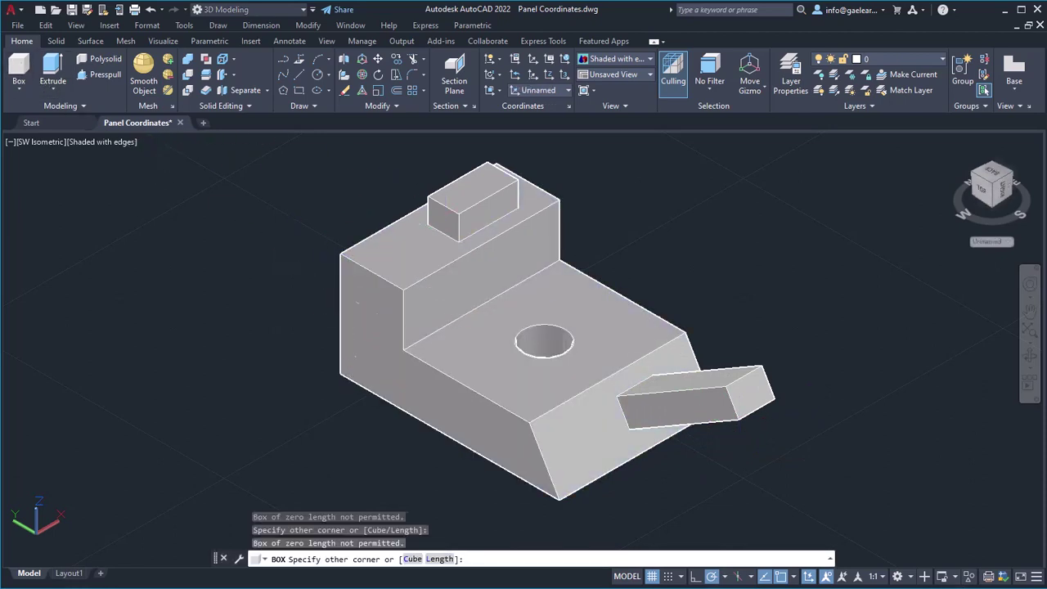
left_click(384, 385)
left_click(311, 405)
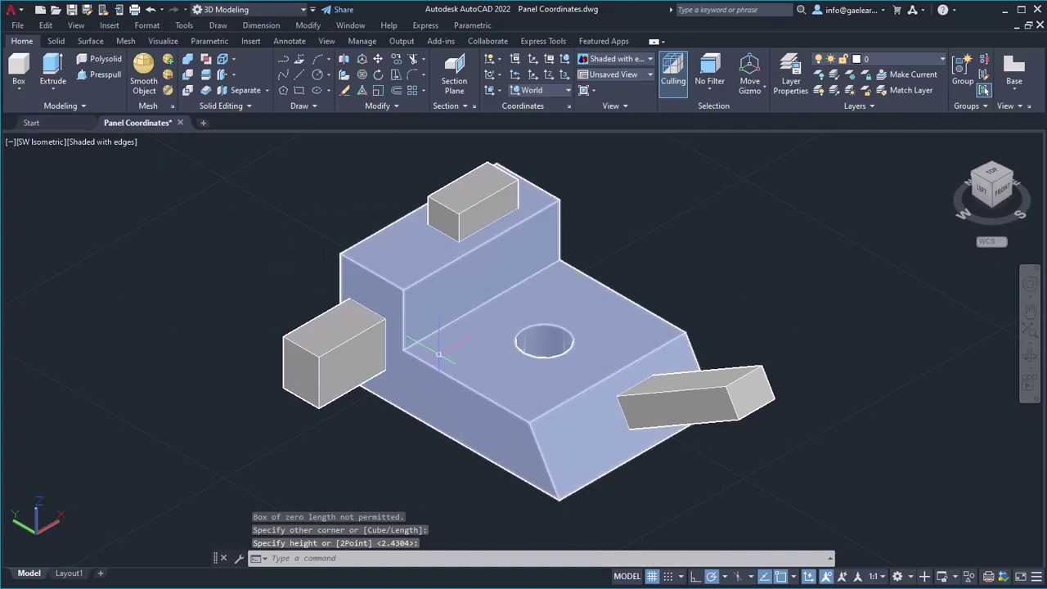